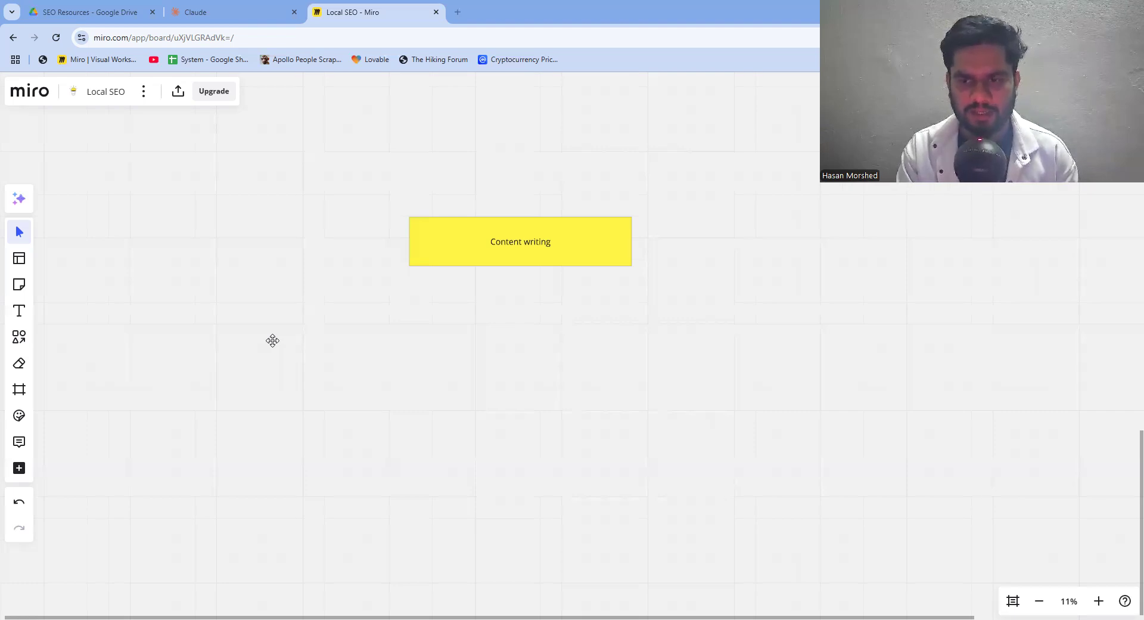
# - Handwrite "content b" in black pen just below the yellow Content writing box
pyautogui.moveTo(411, 356); pyautogui.dragTo(419, 286)
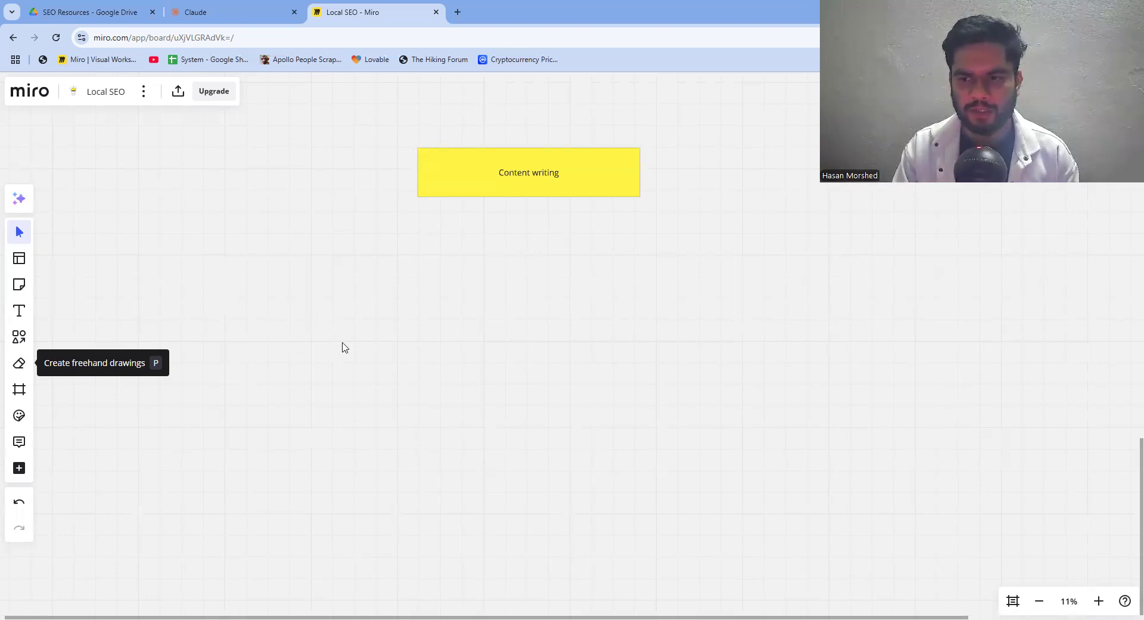
pyautogui.click(20, 311)
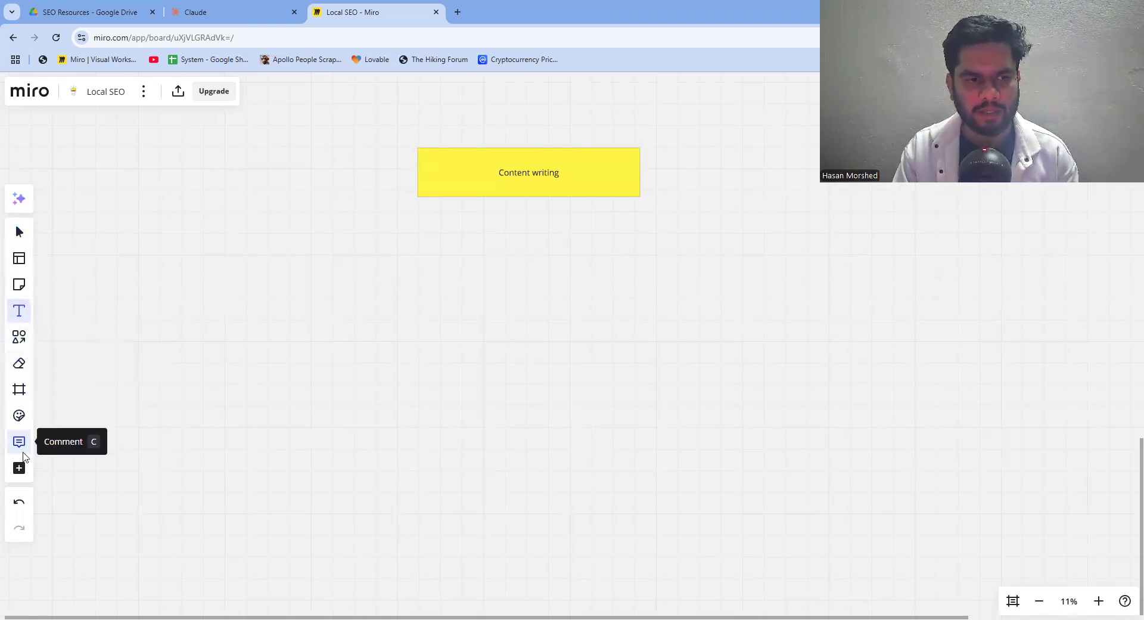
pyautogui.click(20, 362)
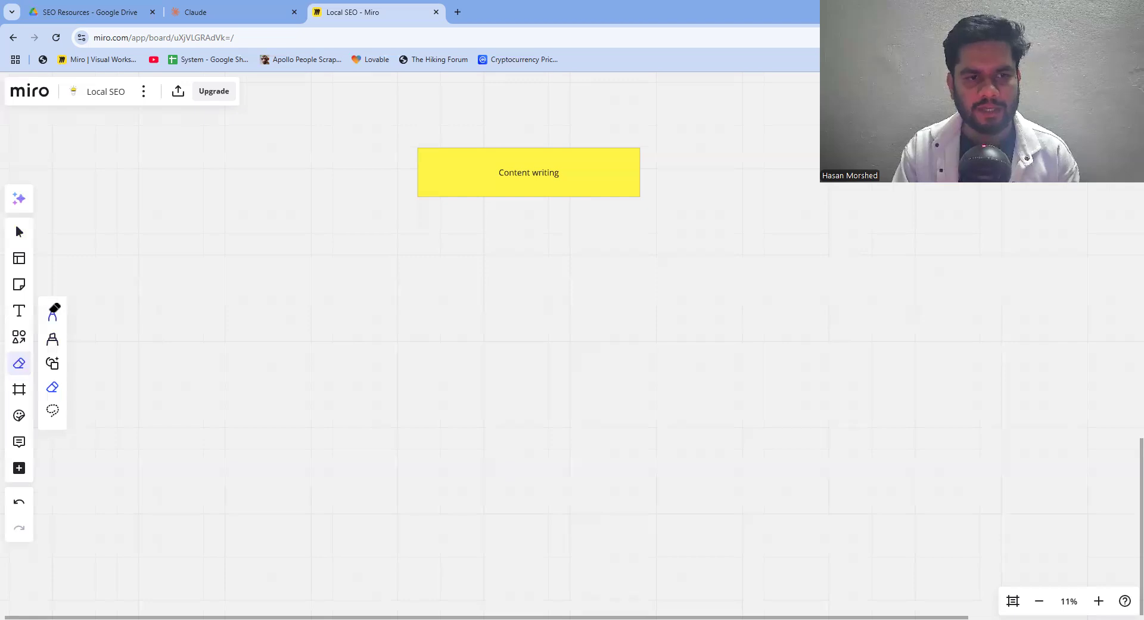
pyautogui.moveTo(460, 252)
pyautogui.mouseDown()
pyautogui.moveTo(523, 273)
pyautogui.moveTo(548, 266)
pyautogui.mouseUp()
pyautogui.moveTo(542, 226)
pyautogui.mouseDown()
pyautogui.moveTo(559, 268)
pyautogui.moveTo(568, 240)
pyautogui.moveTo(593, 251)
pyautogui.mouseUp()
# - Handwrite "intro" and, beneath it, "S.H." below the handwritten content heading
pyautogui.scroll(-2, 458, 258)
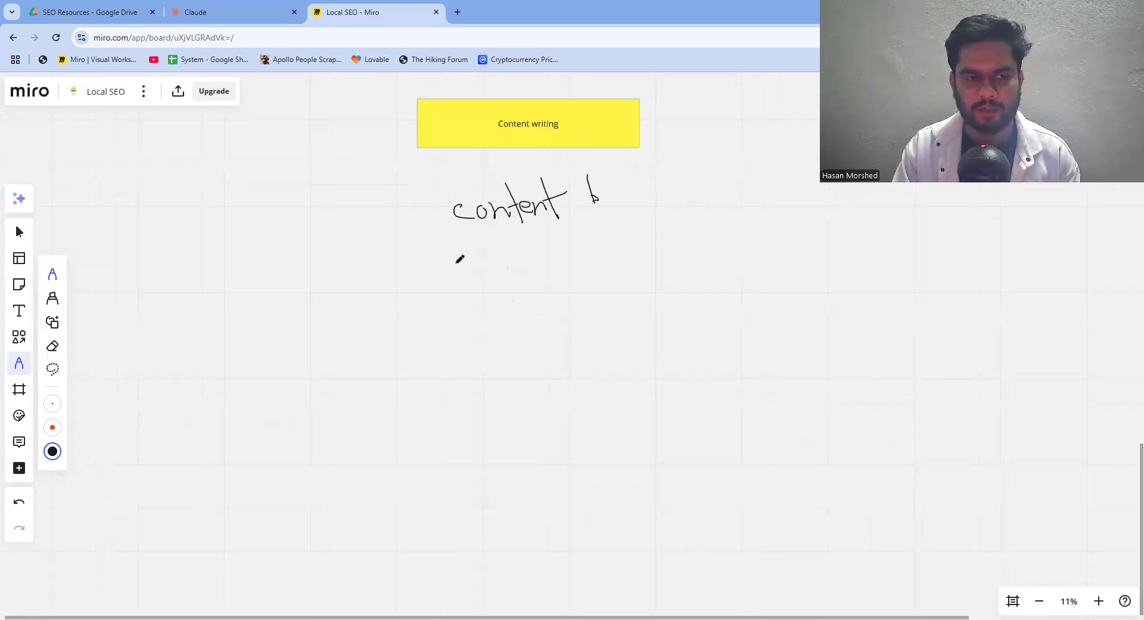
pyautogui.moveTo(517, 258)
pyautogui.mouseDown()
pyautogui.moveTo(517, 273)
pyautogui.moveTo(569, 260)
pyautogui.mouseUp()
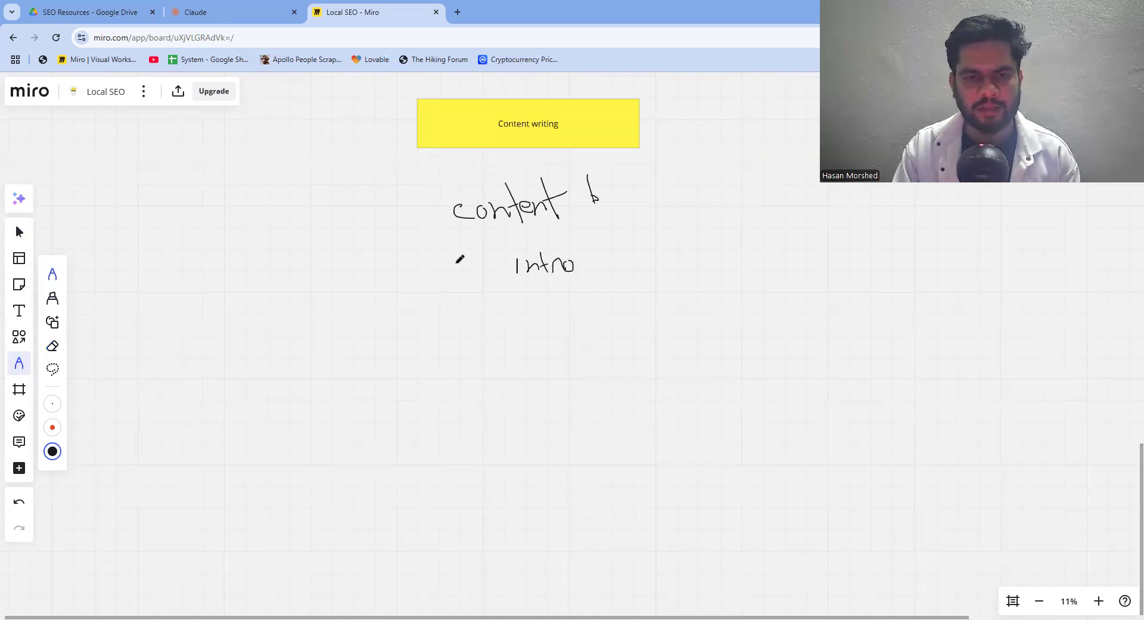
pyautogui.scroll(-3, 460, 259)
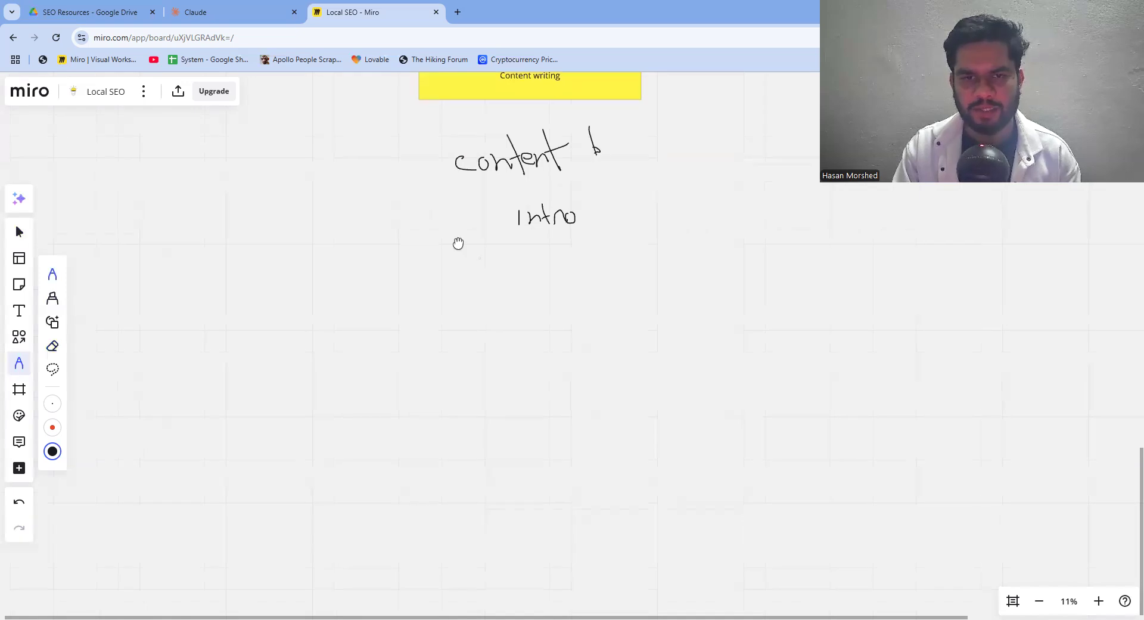
pyautogui.moveTo(522, 255)
pyautogui.mouseDown()
pyautogui.moveTo(514, 270)
pyautogui.moveTo(538, 273)
pyautogui.mouseUp()
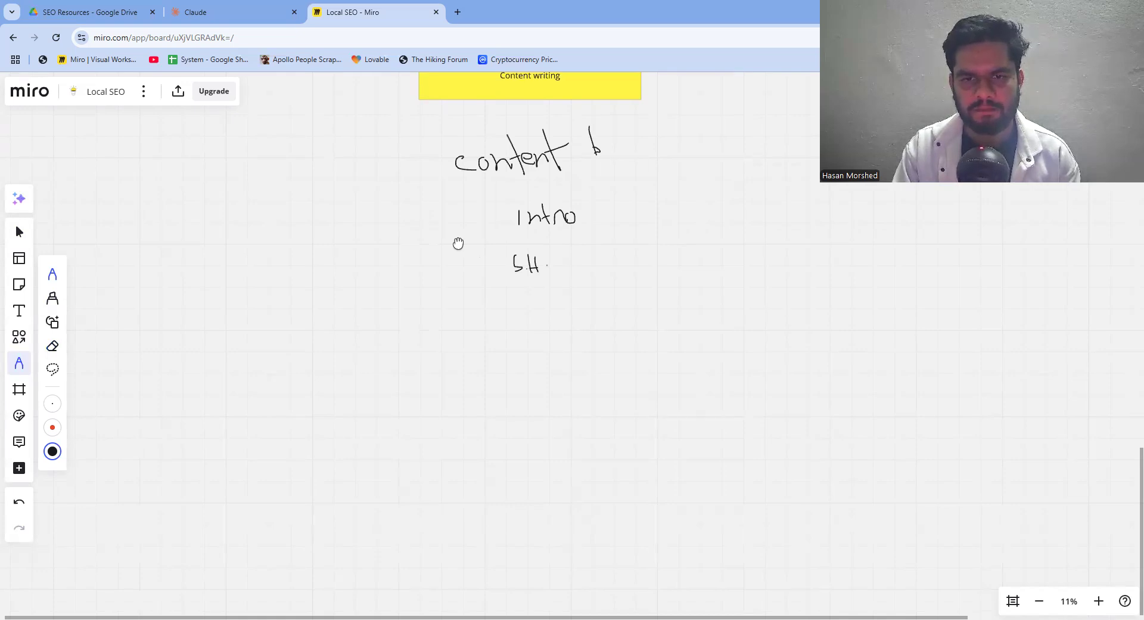
# - Draw a yellow rectangle below the handwritten "S.H." and label it "kw"
pyautogui.hscroll(-2, 458, 244)
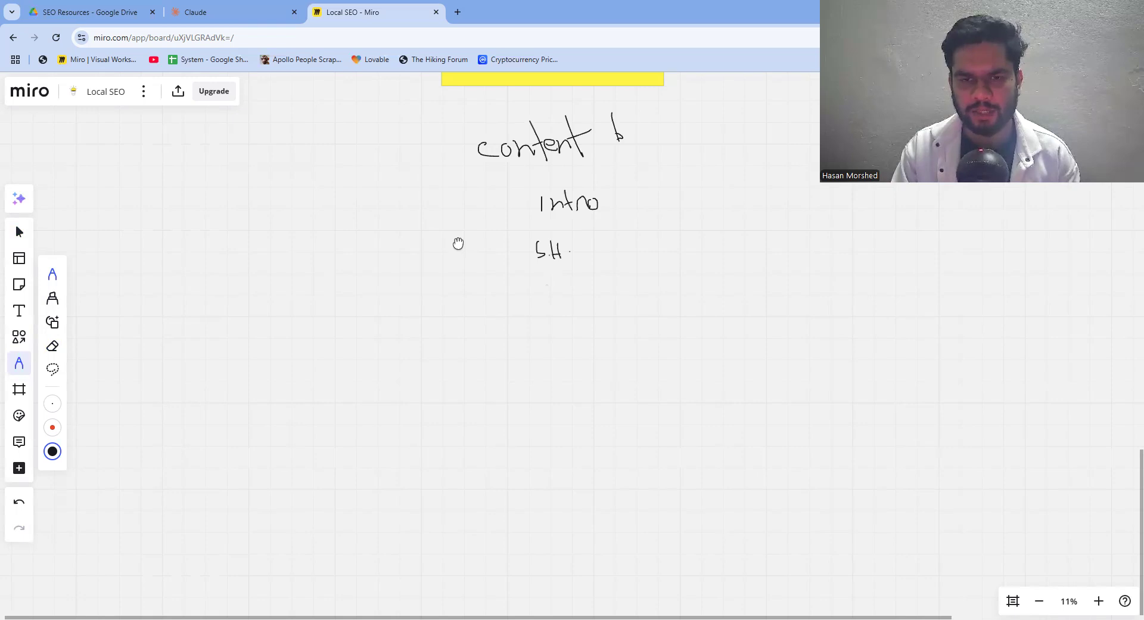
pyautogui.scroll(-1, 457, 244)
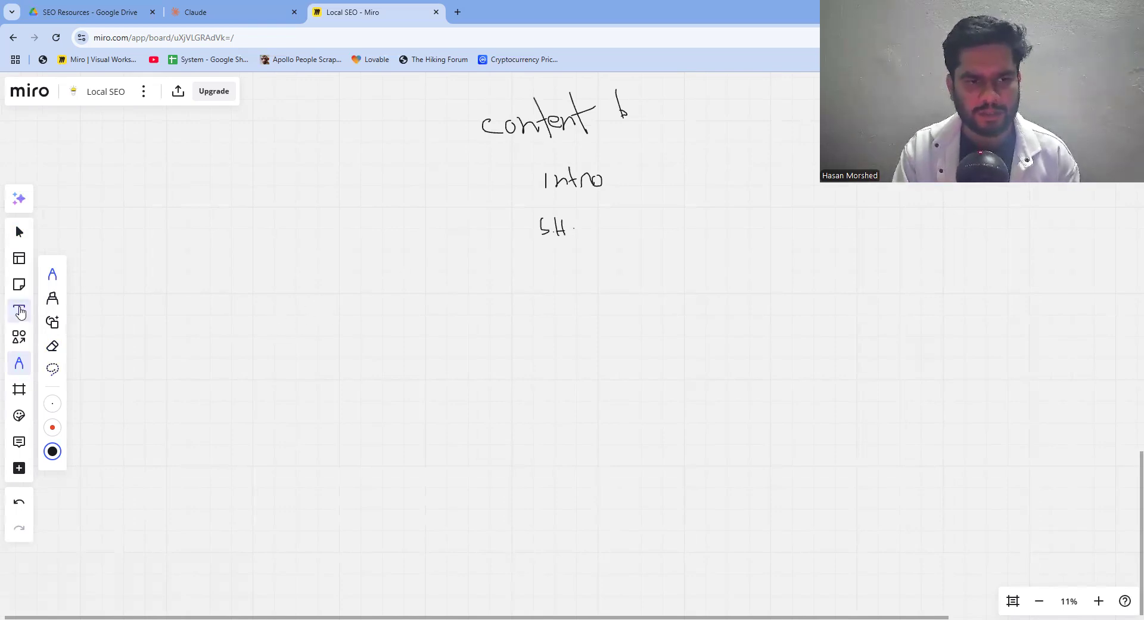
pyautogui.click(19, 337)
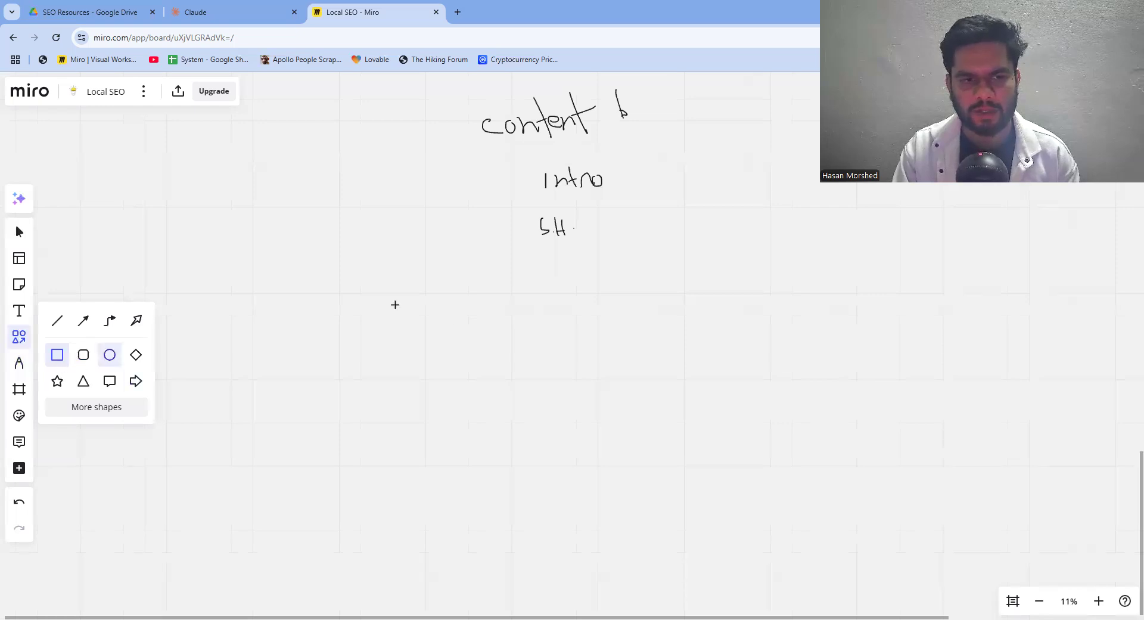
pyautogui.moveTo(466, 278); pyautogui.dragTo(593, 303)
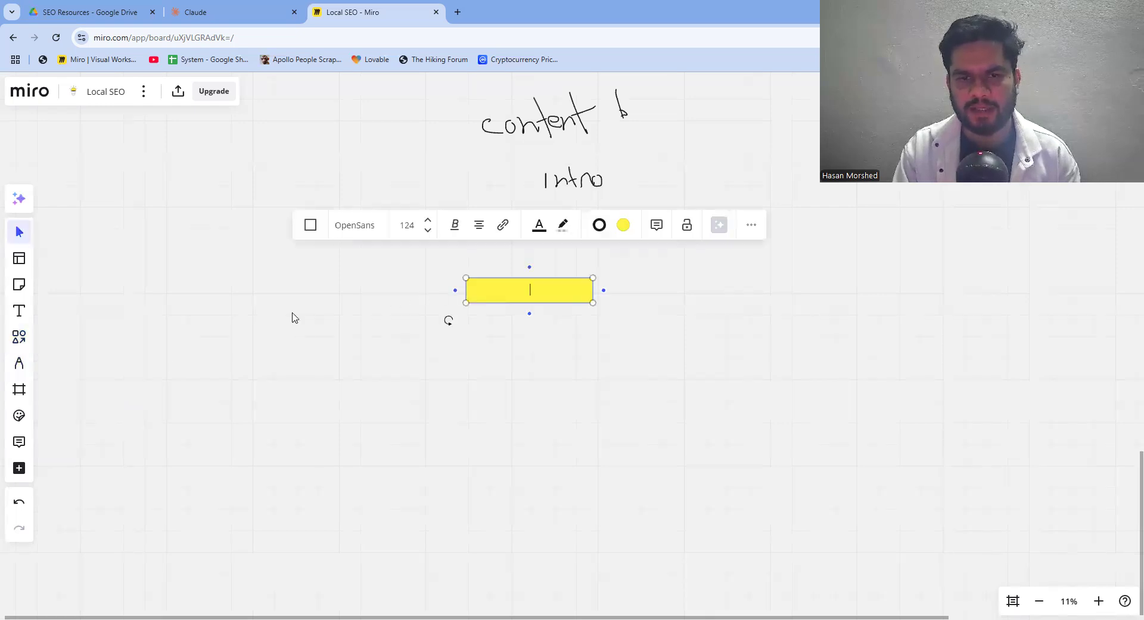
pyautogui.write('kw')
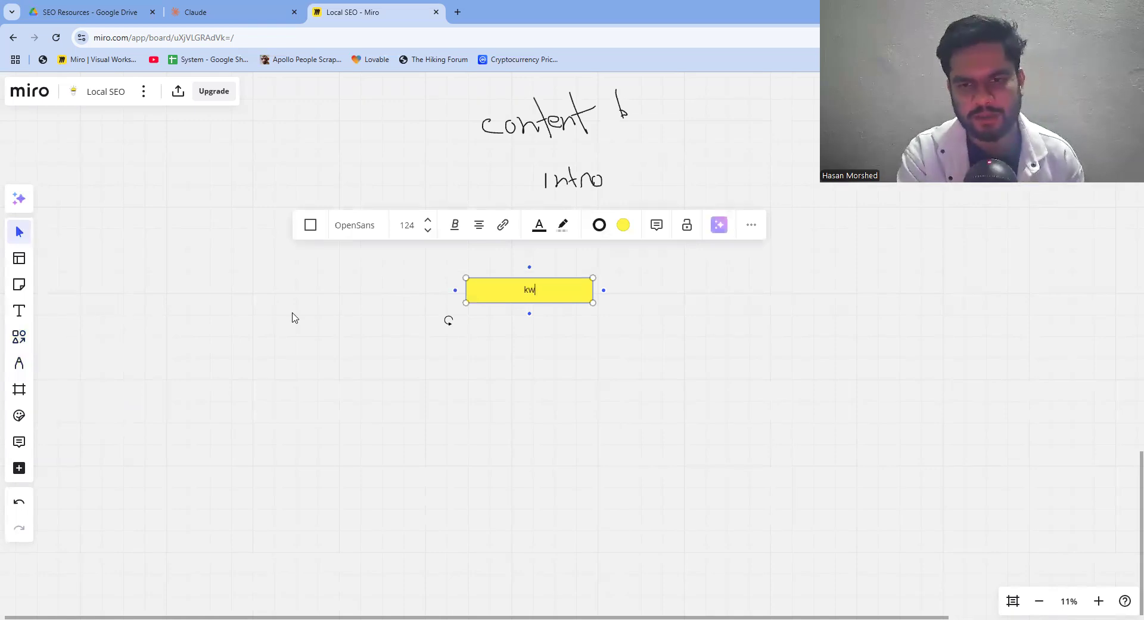
# - Add a second line reading "secondary kws" under "kw" in the yellow rectangle
pyautogui.press('Return')
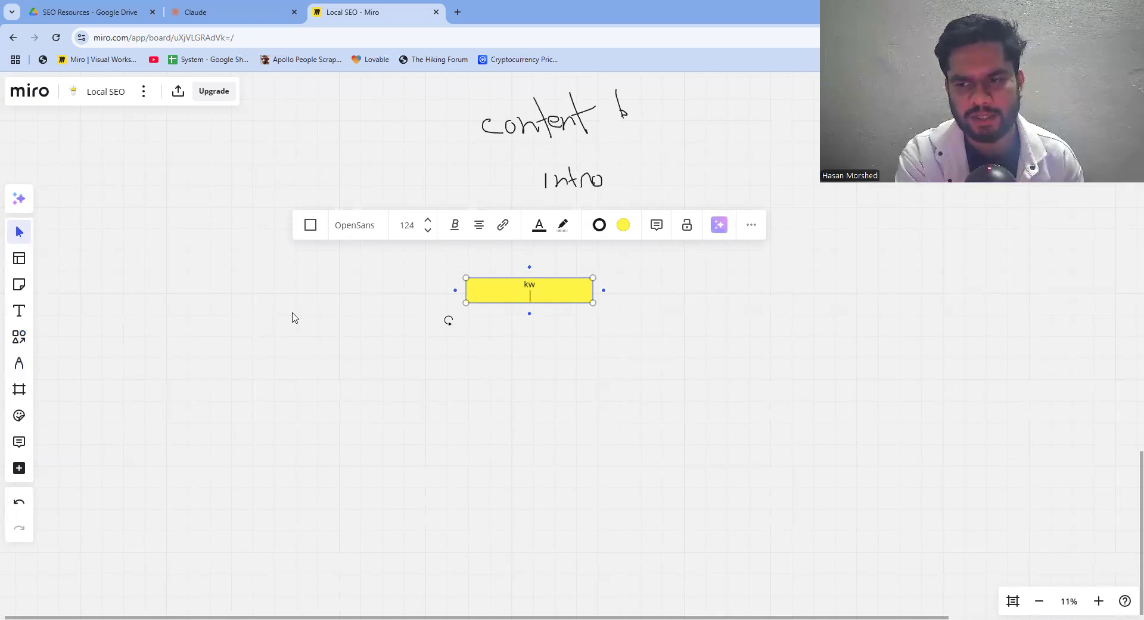
pyautogui.write('sec')
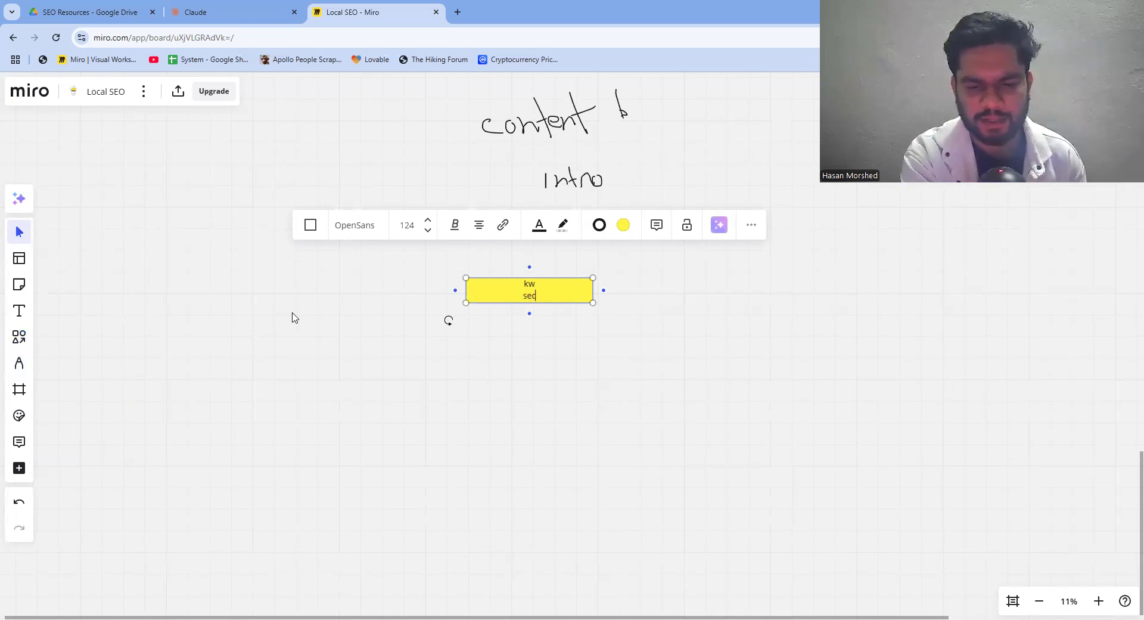
pyautogui.write('ondar kws')
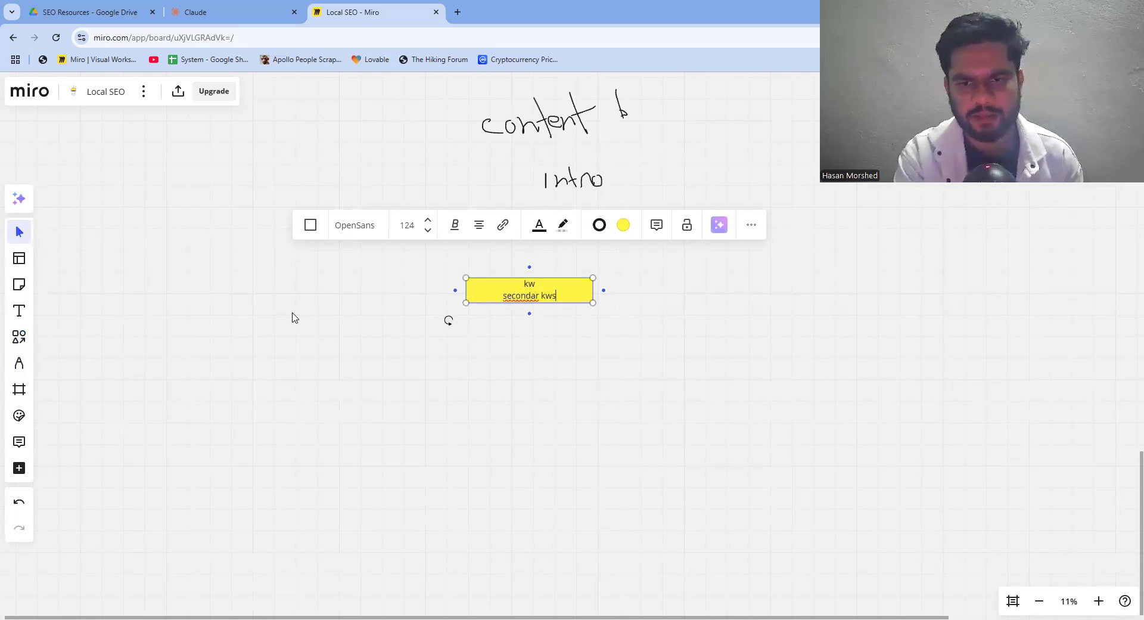
pyautogui.press('Left')
pyautogui.press('Left')
pyautogui.press('Left')
pyautogui.press('Left')
pyautogui.write('y')
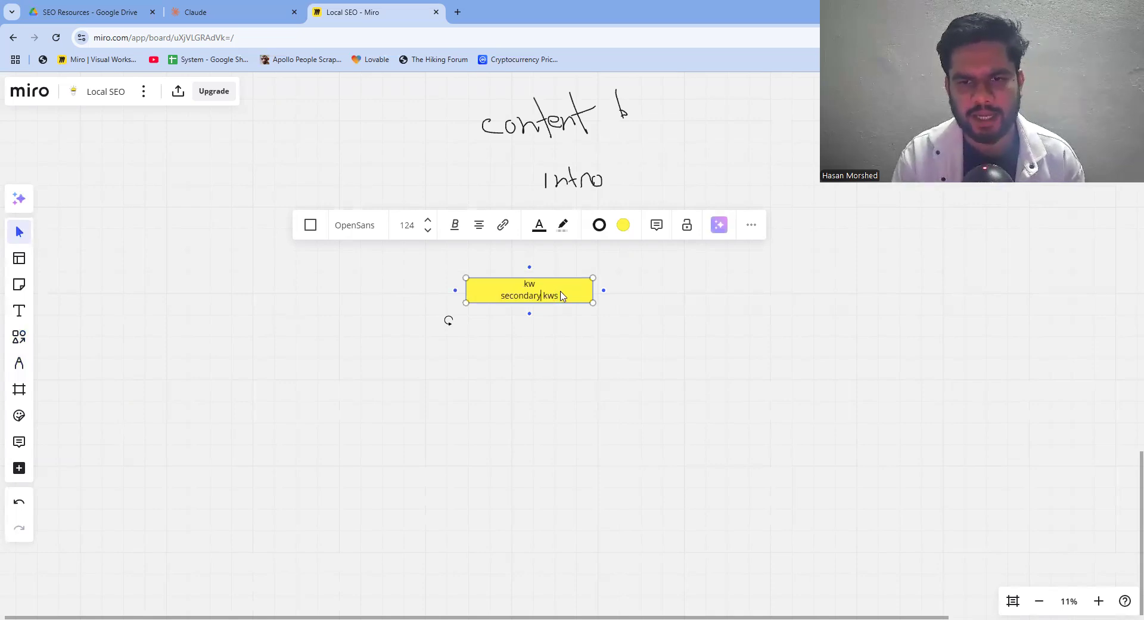
pyautogui.press('End')
# - Add a third line reading "related semantic keywords" to the keyword rectangle and finish editing its text
pyautogui.press('Return')
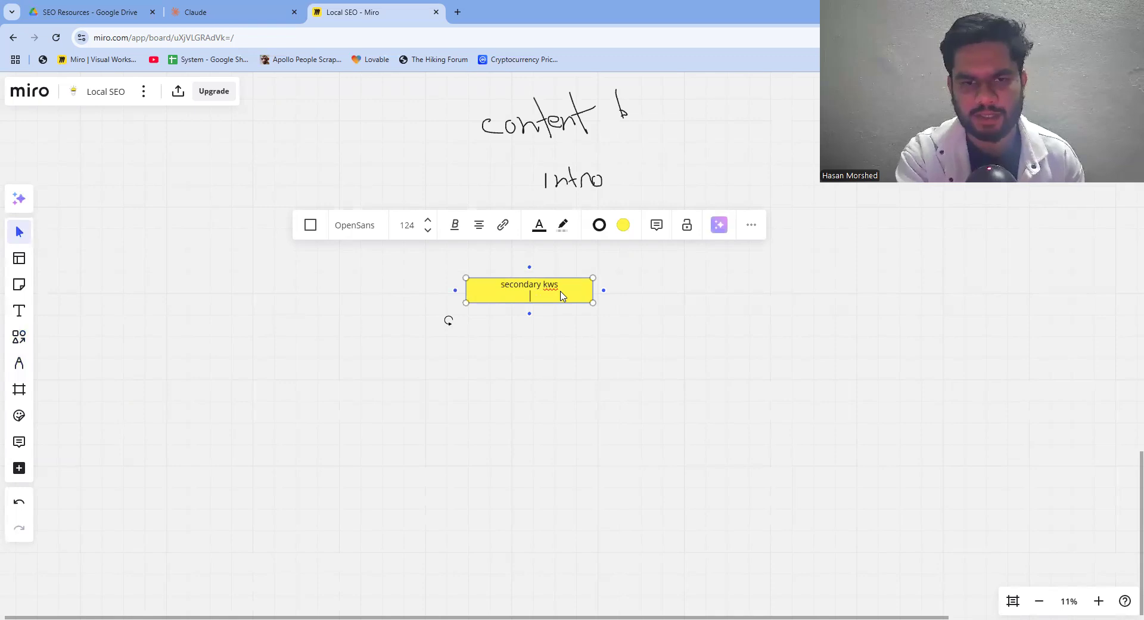
pyautogui.write('rel')
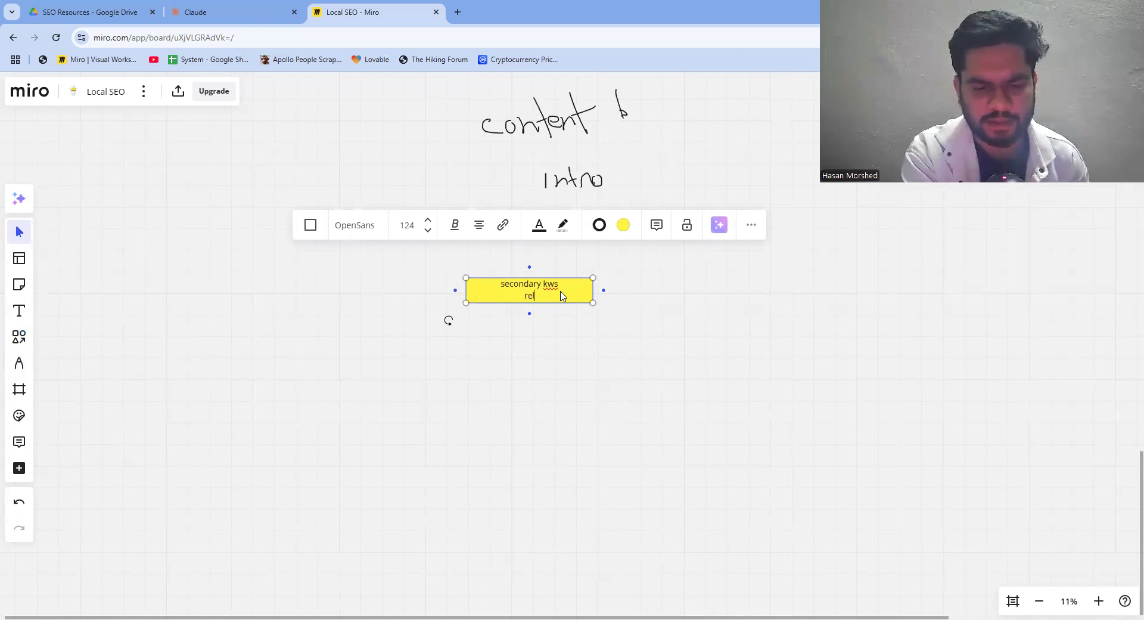
pyautogui.write('ated ')
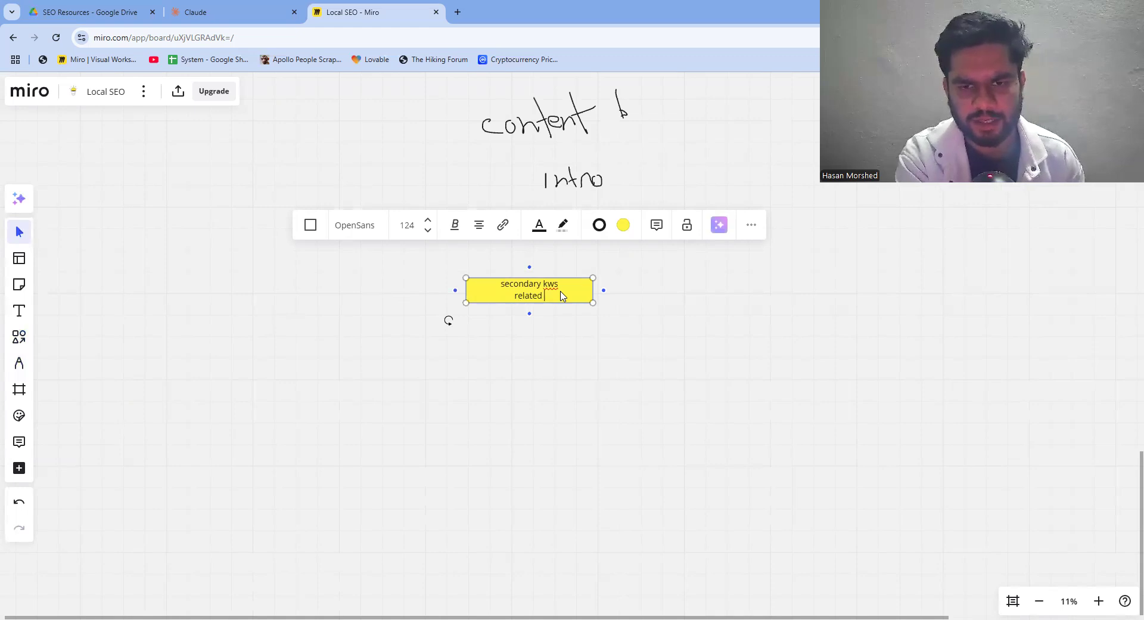
pyautogui.write('sem')
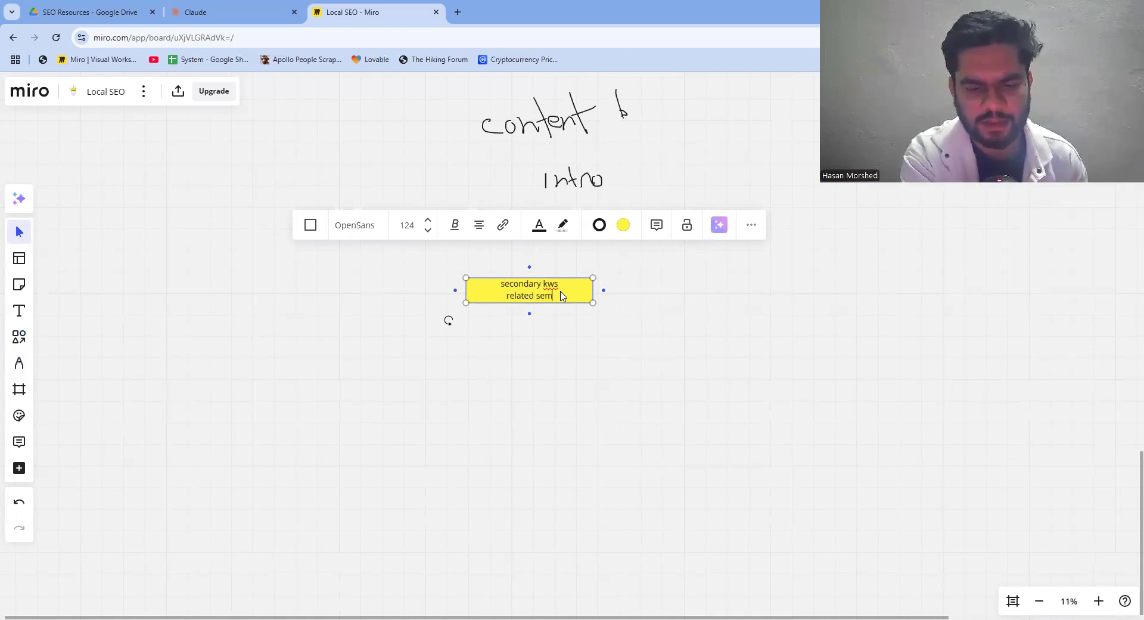
pyautogui.write('antic')
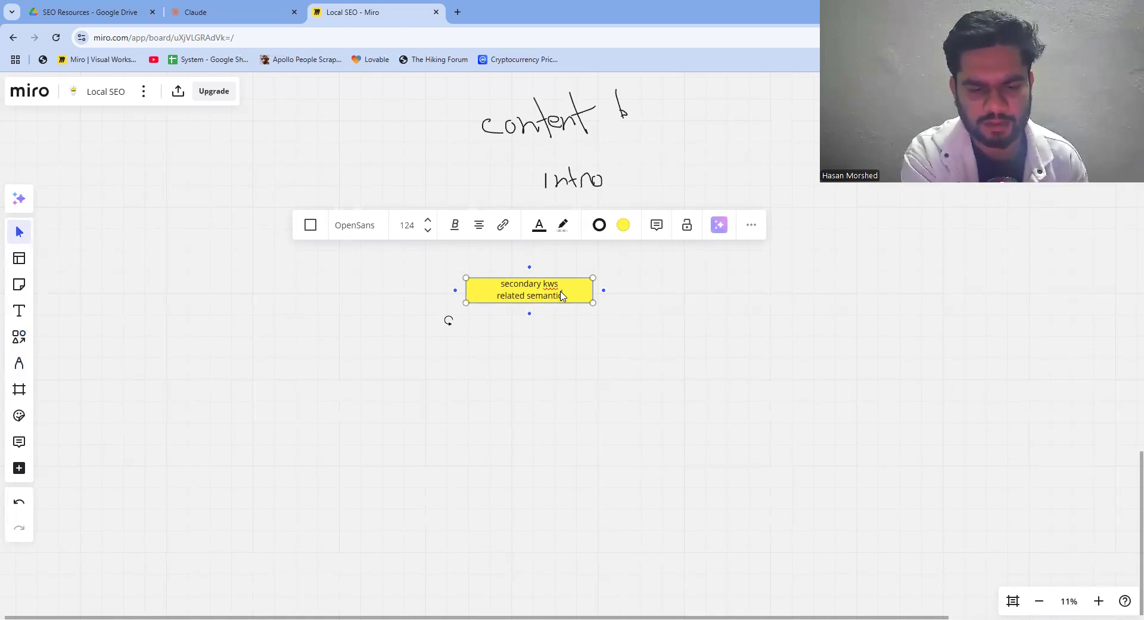
pyautogui.write(' keywors')
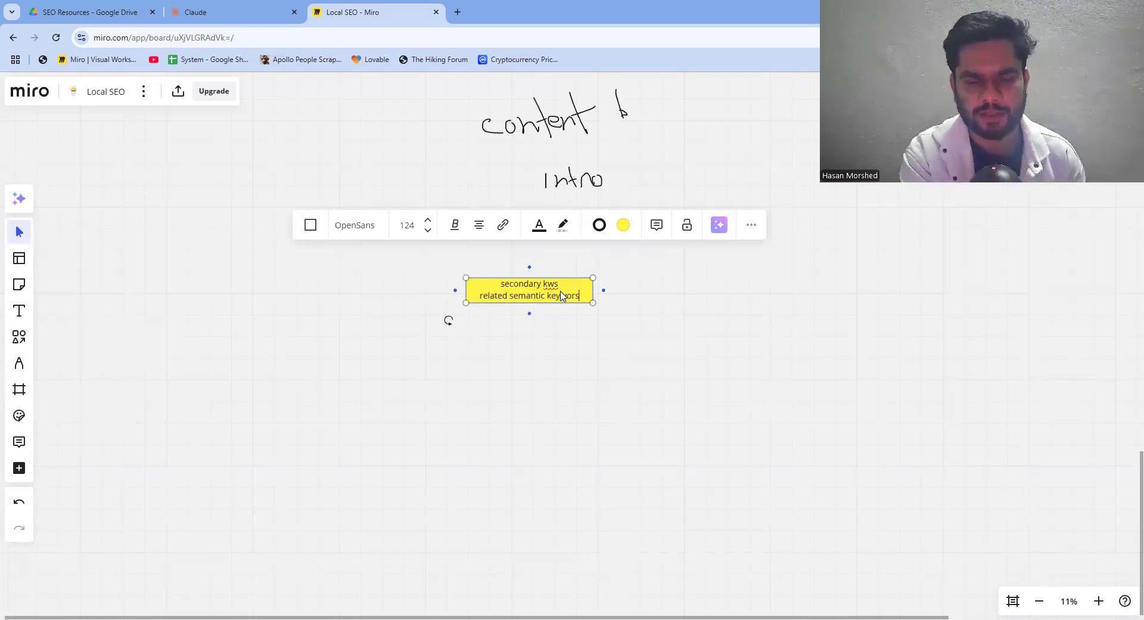
pyautogui.press('BackSpace')
pyautogui.write('ds')
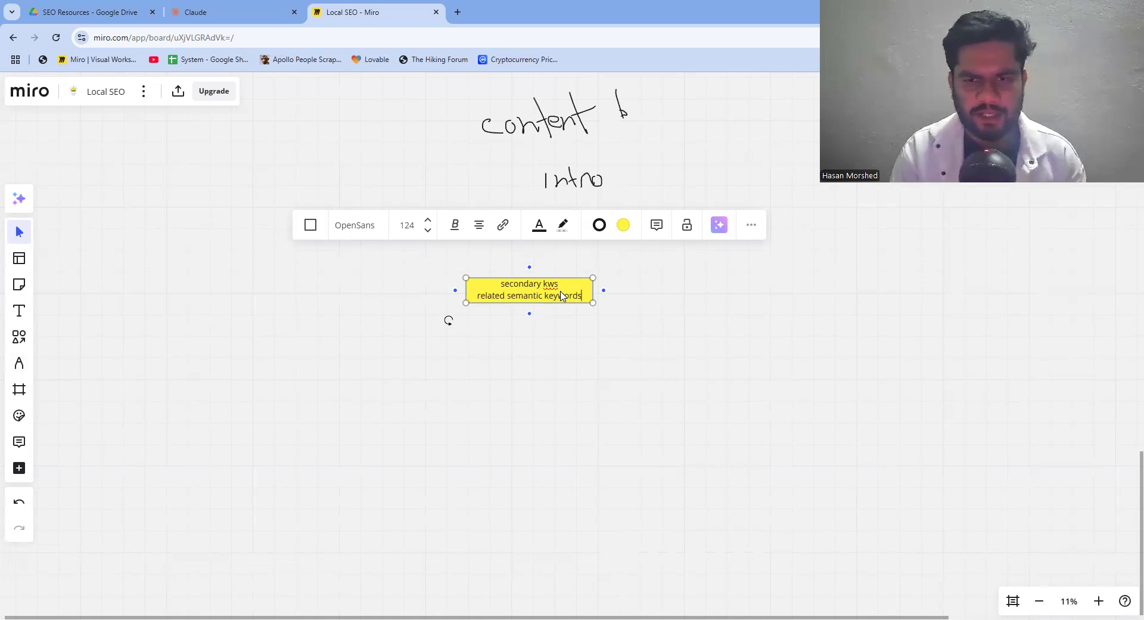
pyautogui.hotkey('ctrl', 'Home')
pyautogui.write('kw')
pyautogui.press('Return')
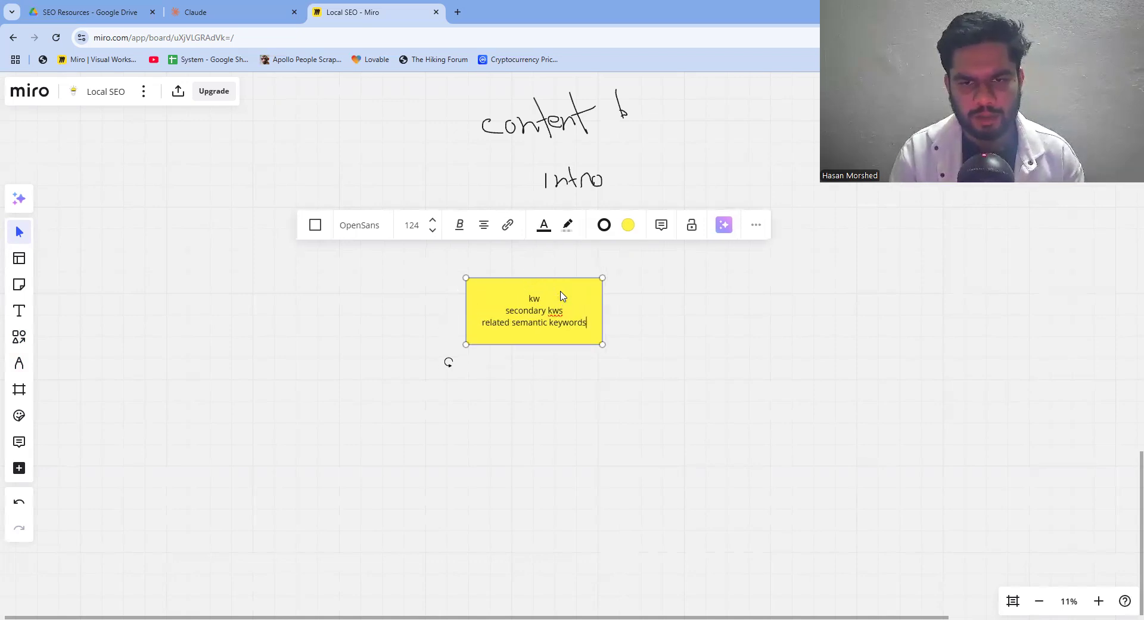
pyautogui.rightClick(478, 403)
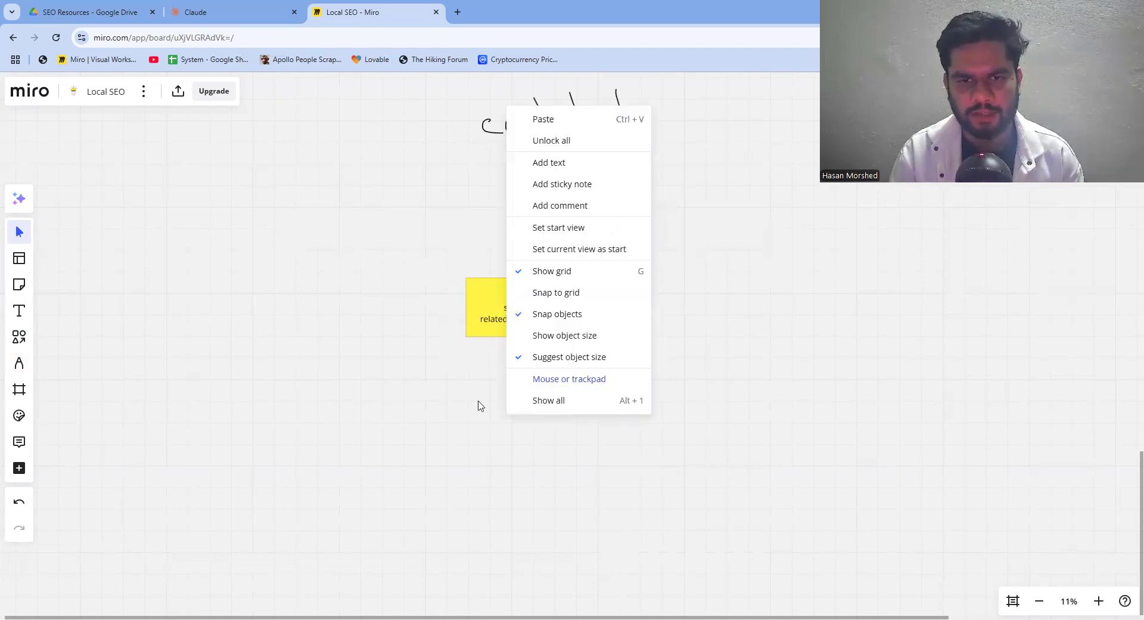
pyautogui.click(480, 406)
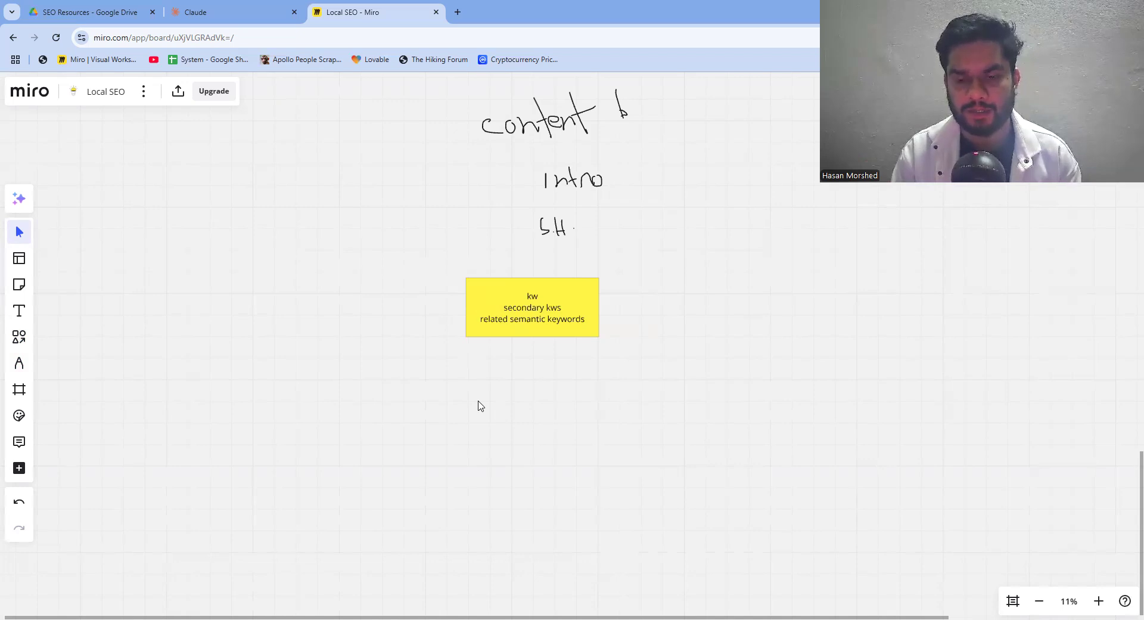
# - Place another yellow rectangle below the keyword box and fill it with three lines of filler text: "tttftyfffffjhghj", "ghjjghgjhghj" and "gjghjgghjjhh"
pyautogui.scroll(-3, 480, 405)
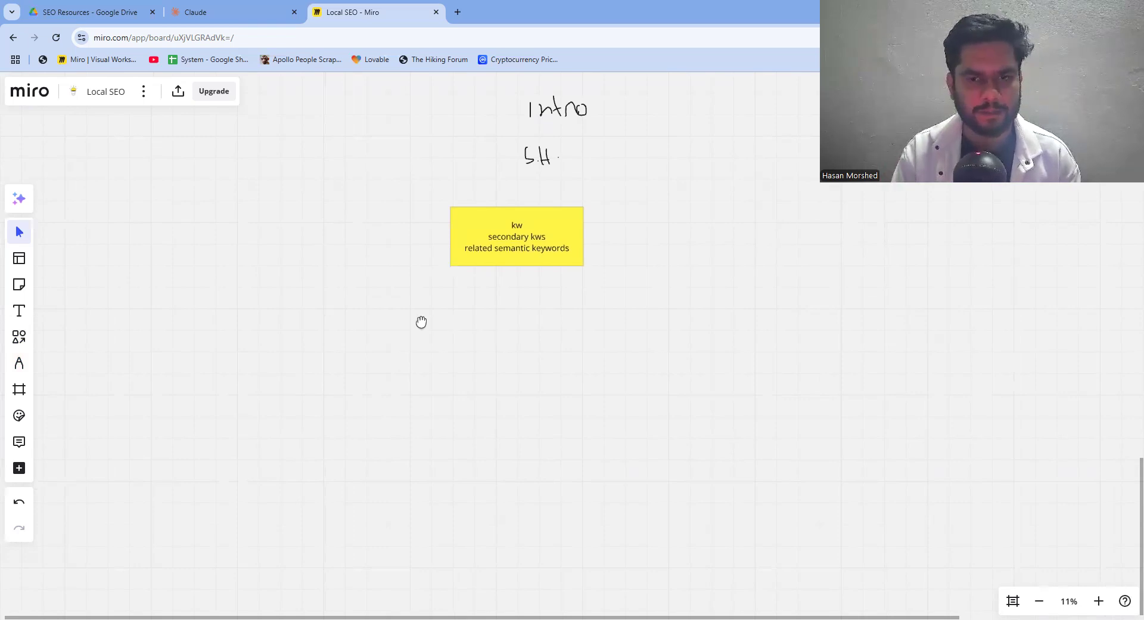
pyautogui.click(19, 339)
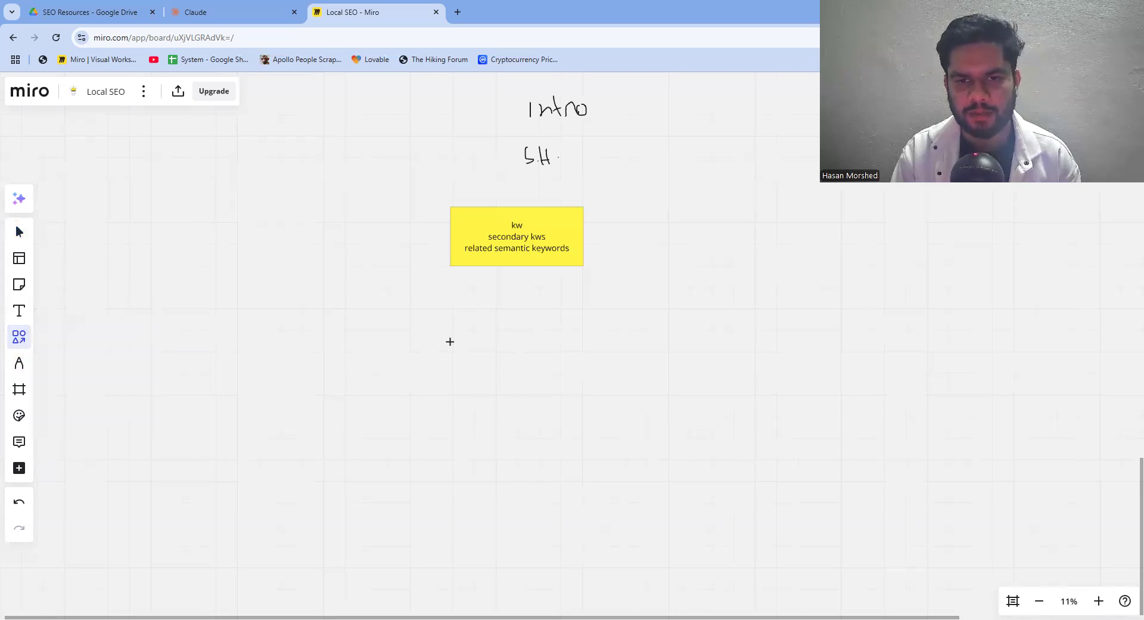
pyautogui.click(450, 342)
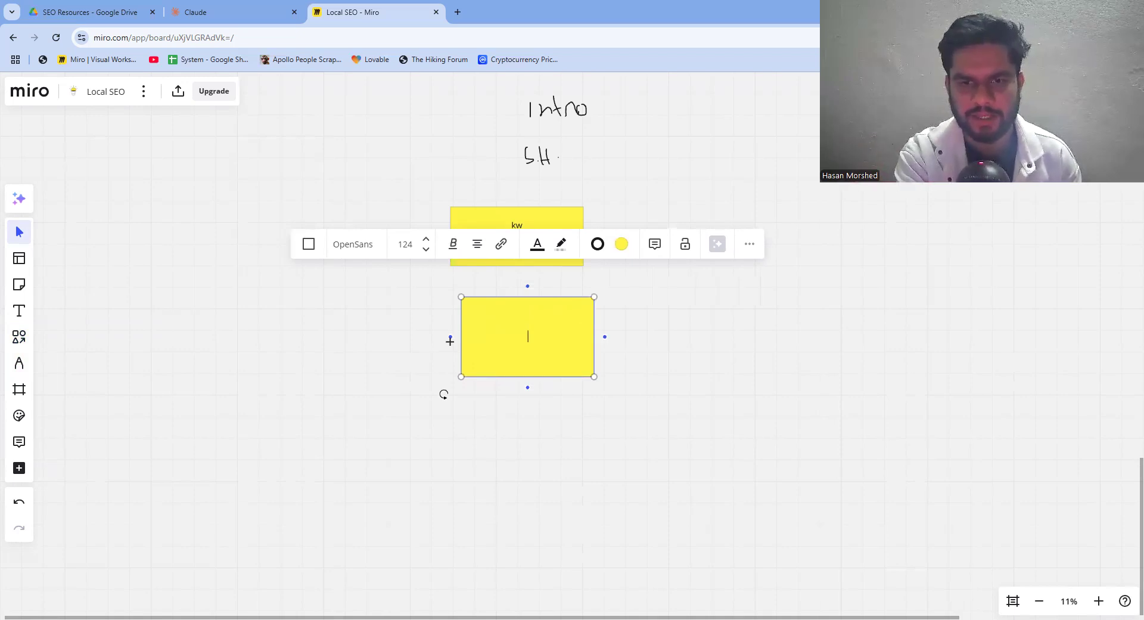
pyautogui.write('tttftyfffff')
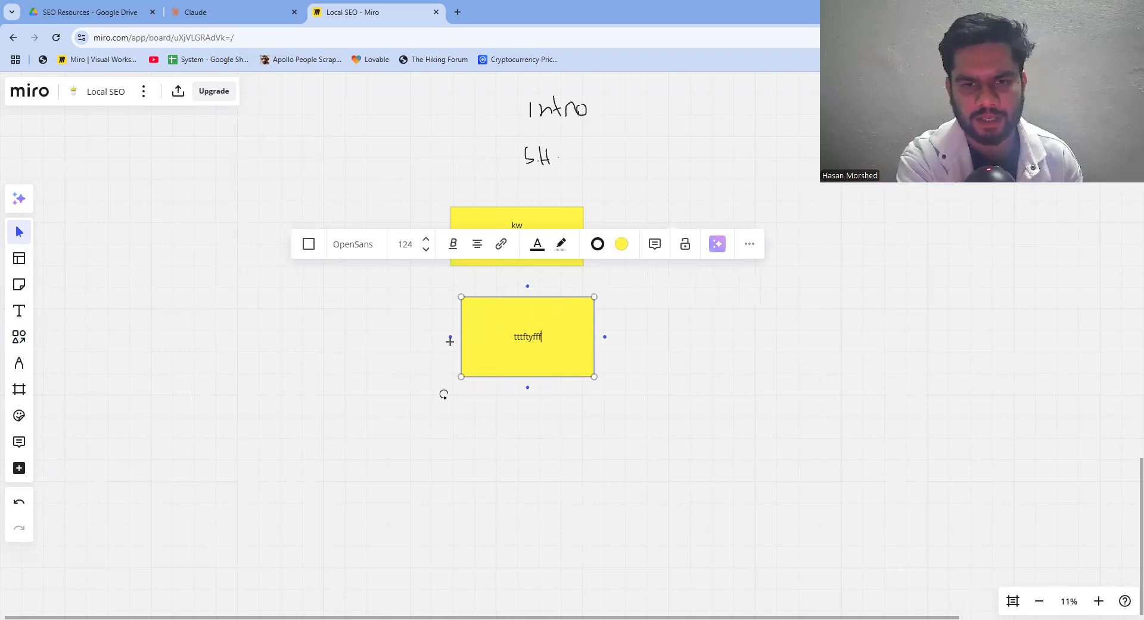
pyautogui.write('jhghj')
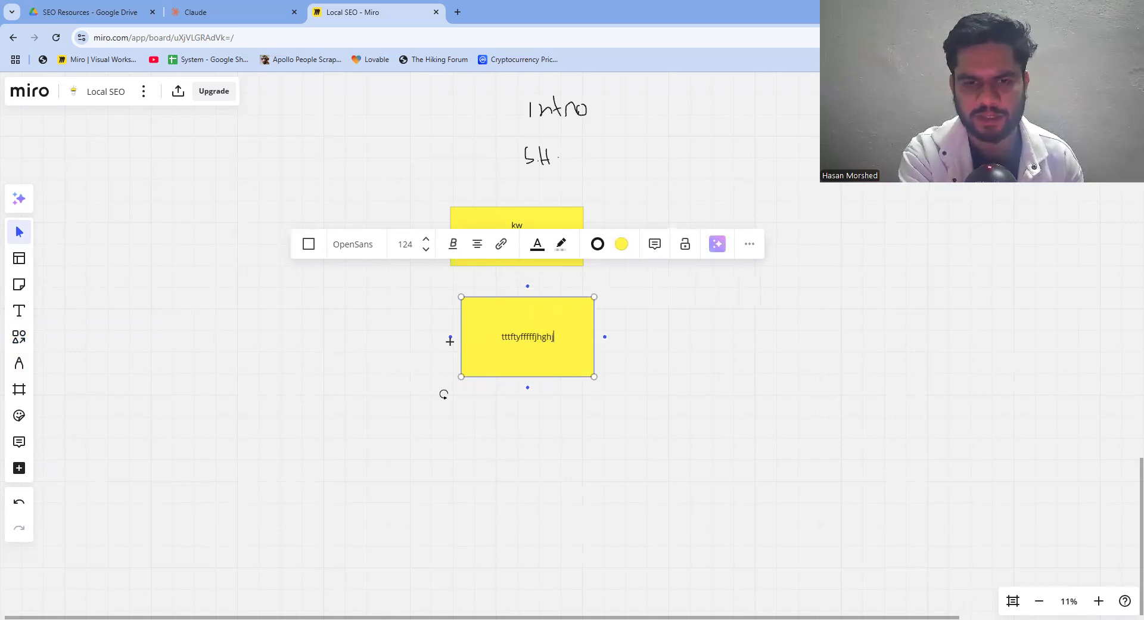
pyautogui.press('Return')
pyautogui.write('ghjjghgjhghj')
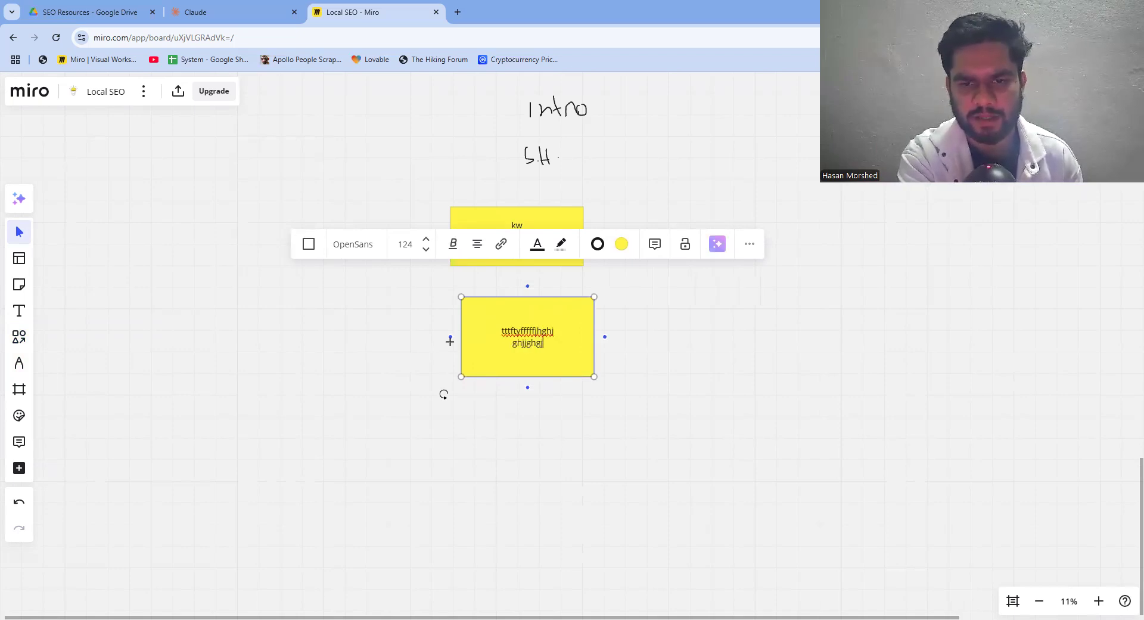
pyautogui.press('Return')
pyautogui.write('hjgghjjhh')
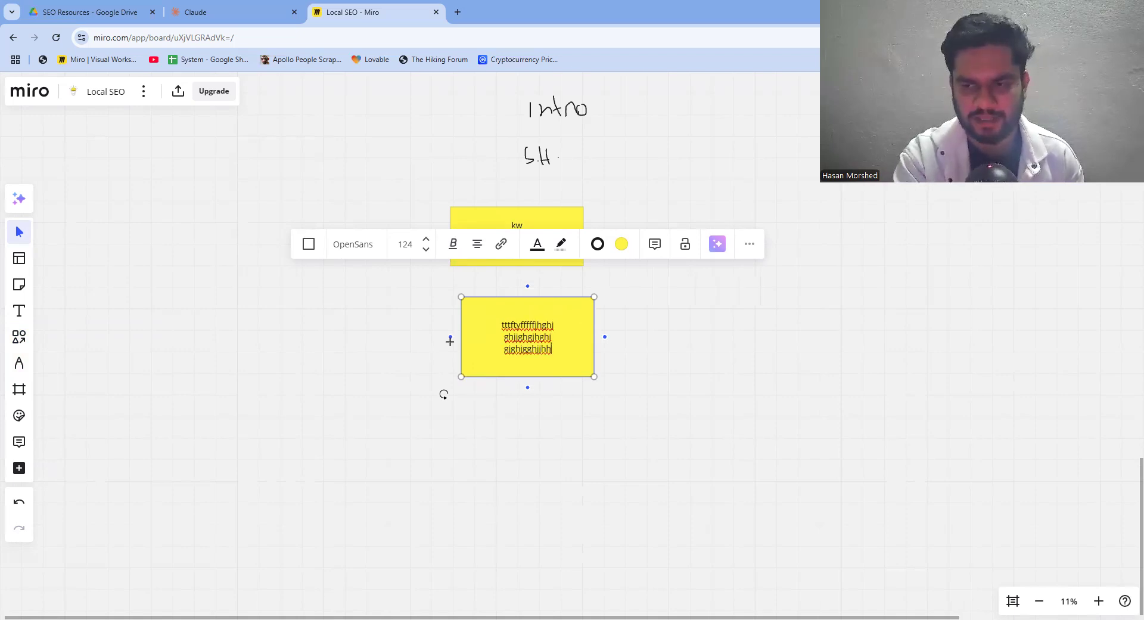
pyautogui.press('Return')
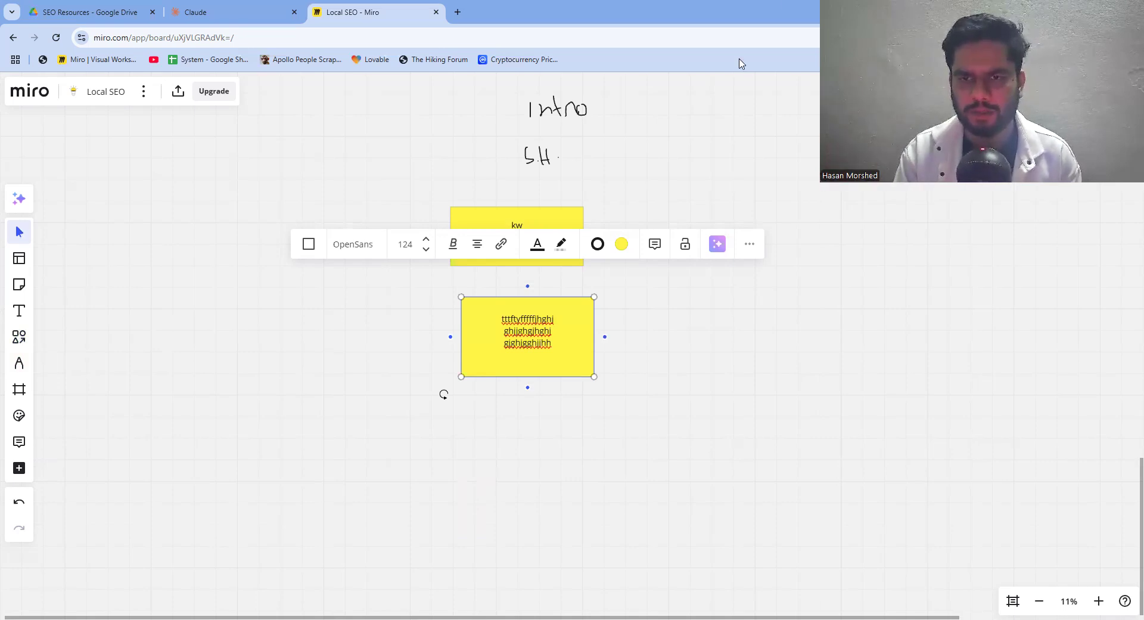
# - Search Google in a new browser tab for "common ai used words"
pyautogui.click(458, 13)
pyautogui.write('common ')
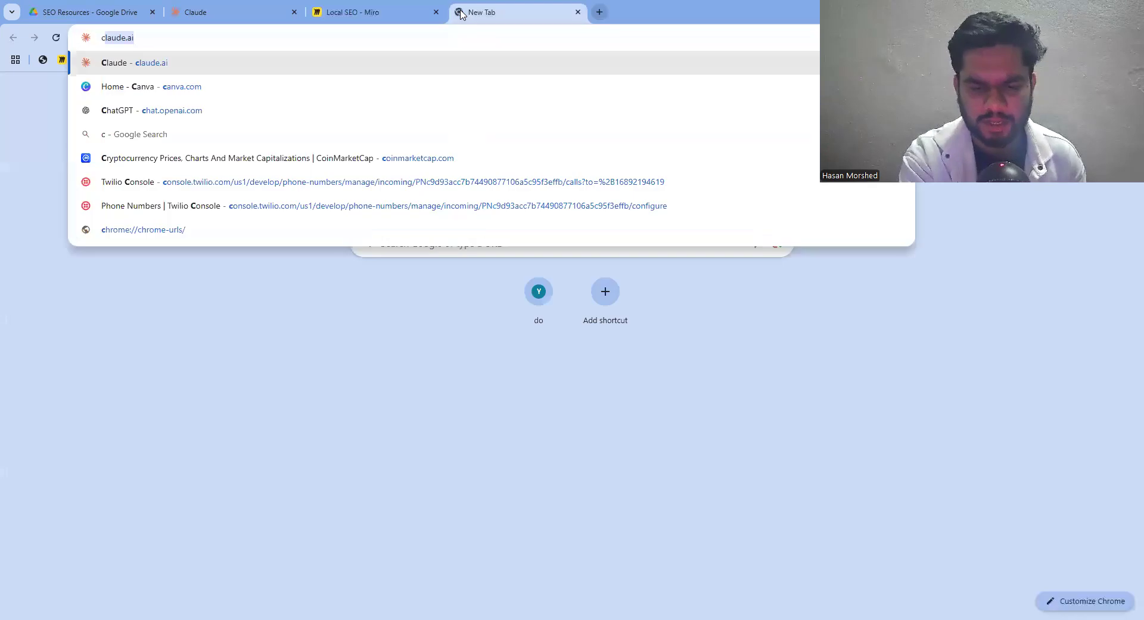
pyautogui.write('ai use')
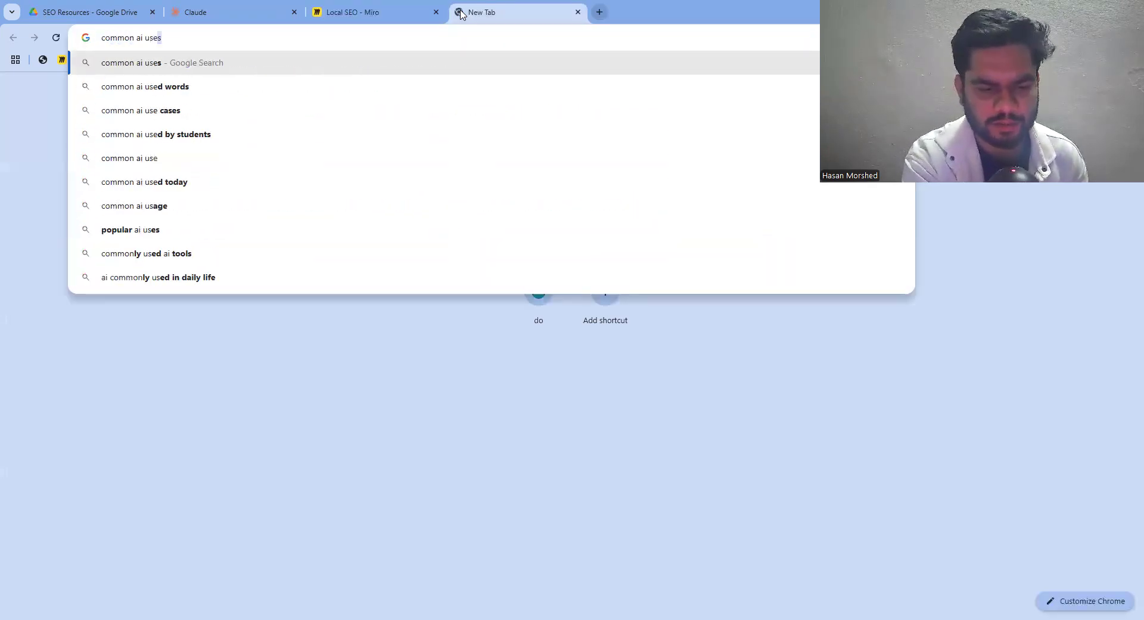
pyautogui.write('d words')
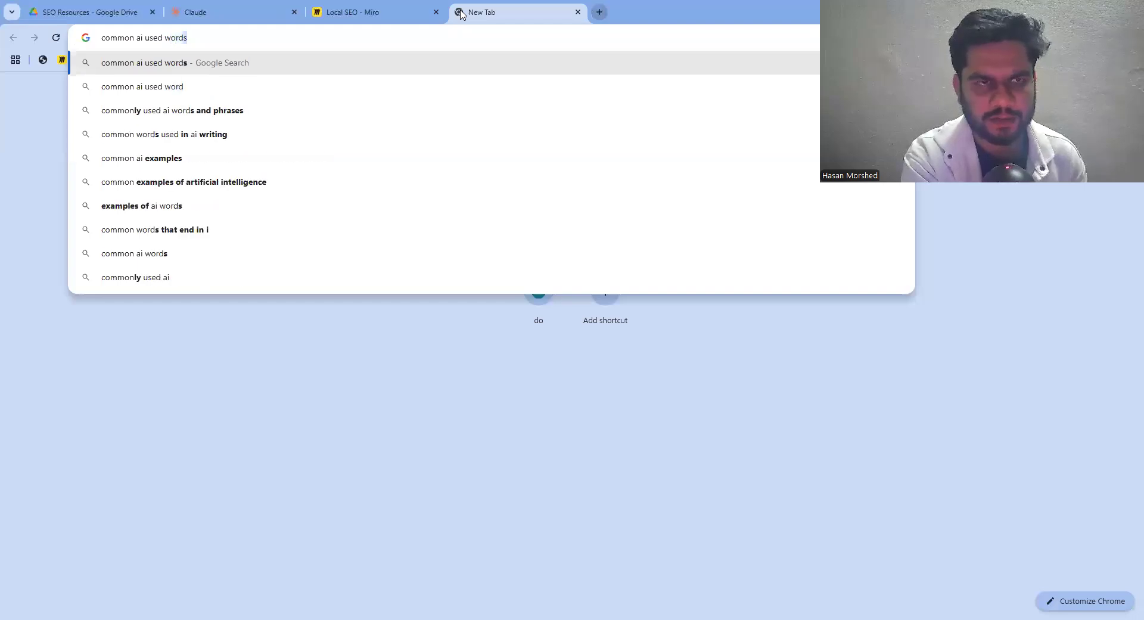
pyautogui.press('Return')
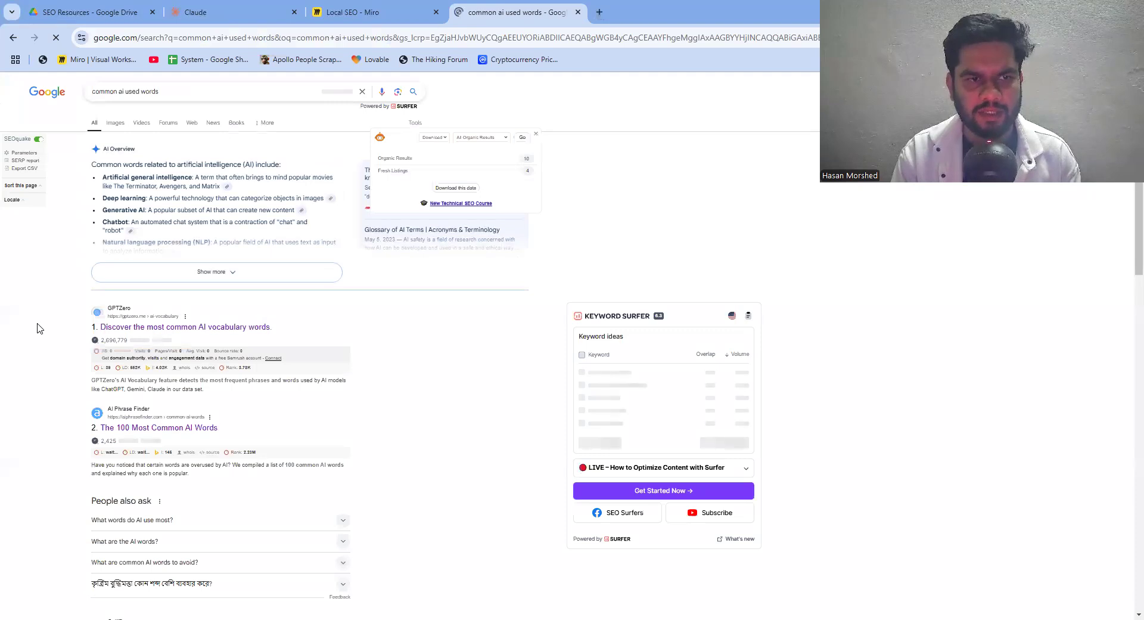
# - Open the GPTZero AI vocabulary result and the AI Phrase Finder "The 100 Most Common AI Words" result in separate new tabs
pyautogui.scroll(-2, 161, 228)
pyautogui.rightClick(149, 208)
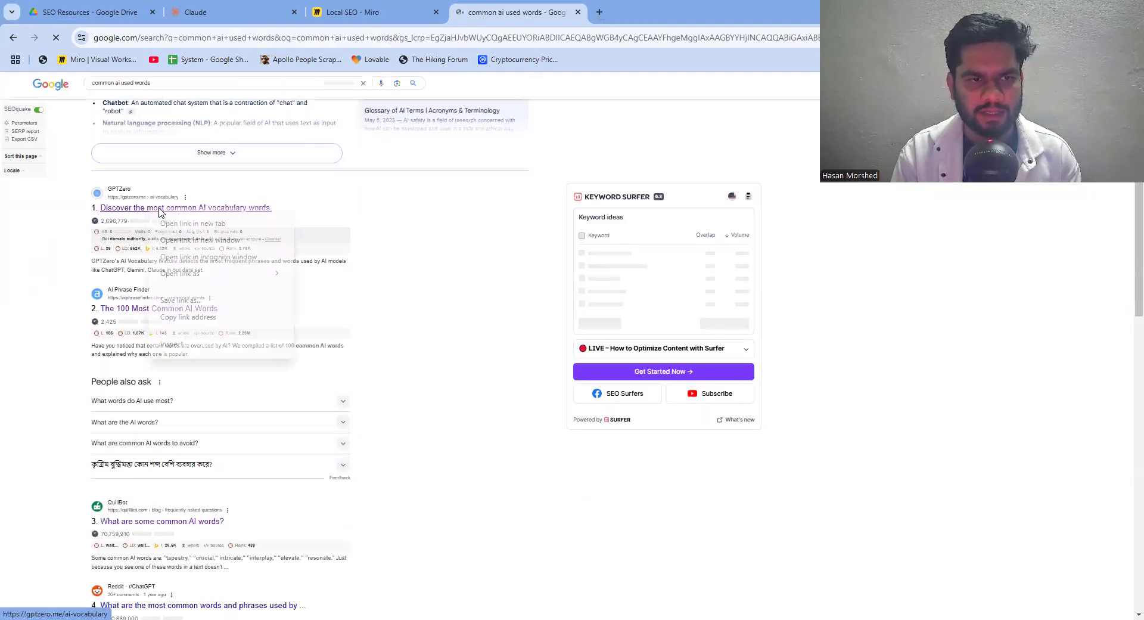
pyautogui.click(184, 224)
pyautogui.rightClick(166, 306)
pyautogui.click(200, 320)
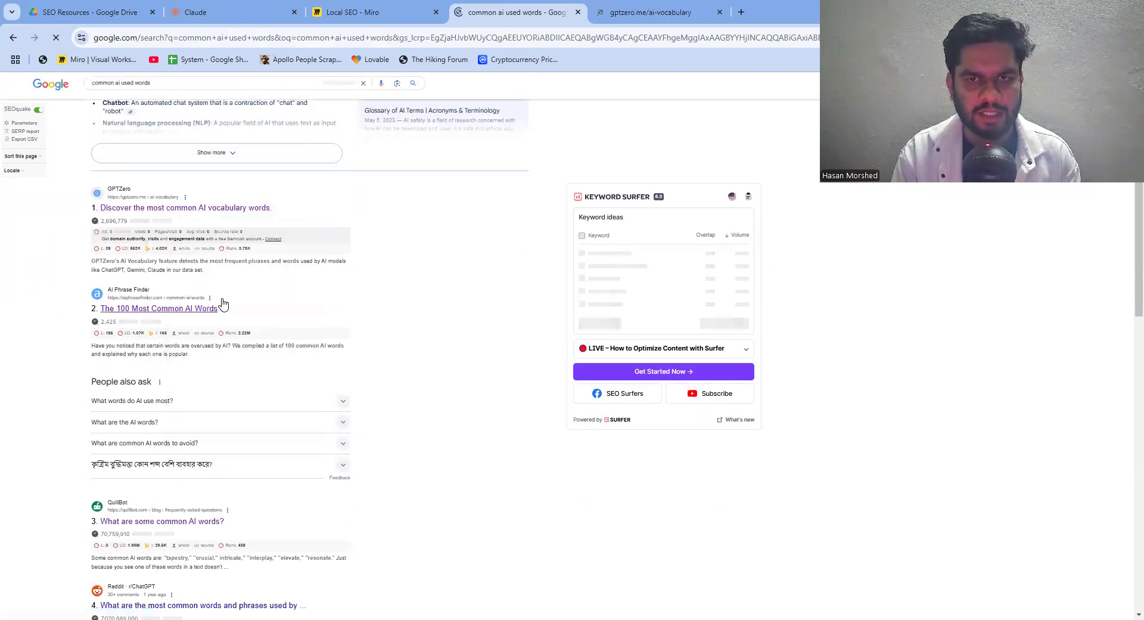
# - Examine the Top 50 AI Words and Phrases section on the GPTZero page
pyautogui.click(655, 12)
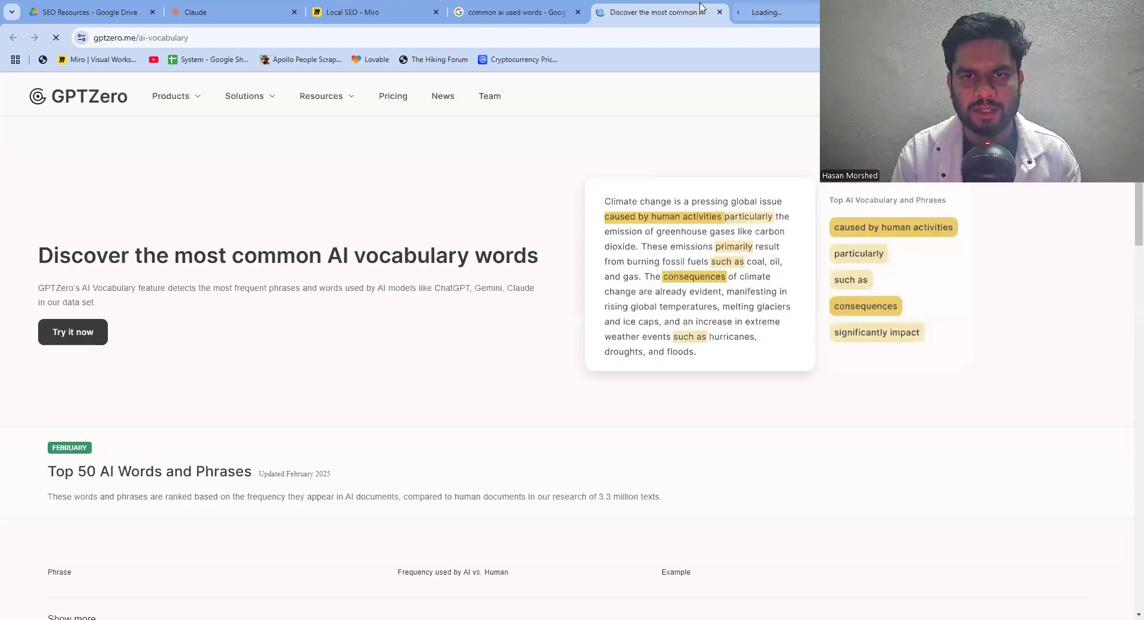
pyautogui.click(514, 12)
pyautogui.click(641, 8)
pyautogui.scroll(-10, 327, 319)
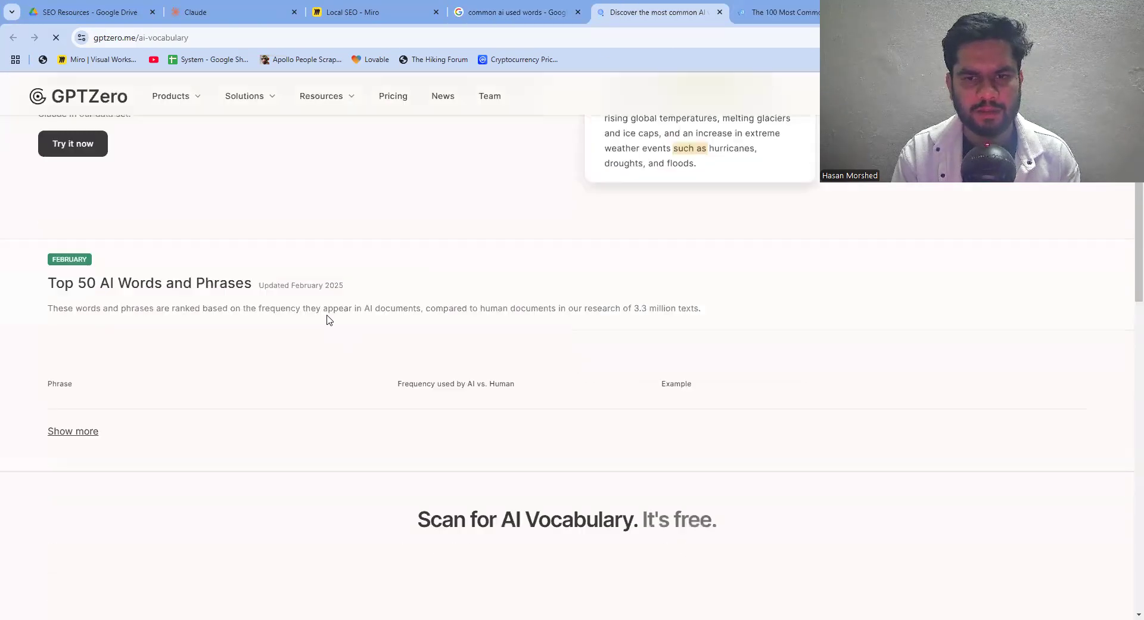
# - Read through the first entries of the AI Phrase Finder list of common AI words, highlighting some of the words
pyautogui.click(780, 12)
pyautogui.scroll(-10, 280, 319)
pyautogui.scroll(-12, 287, 327)
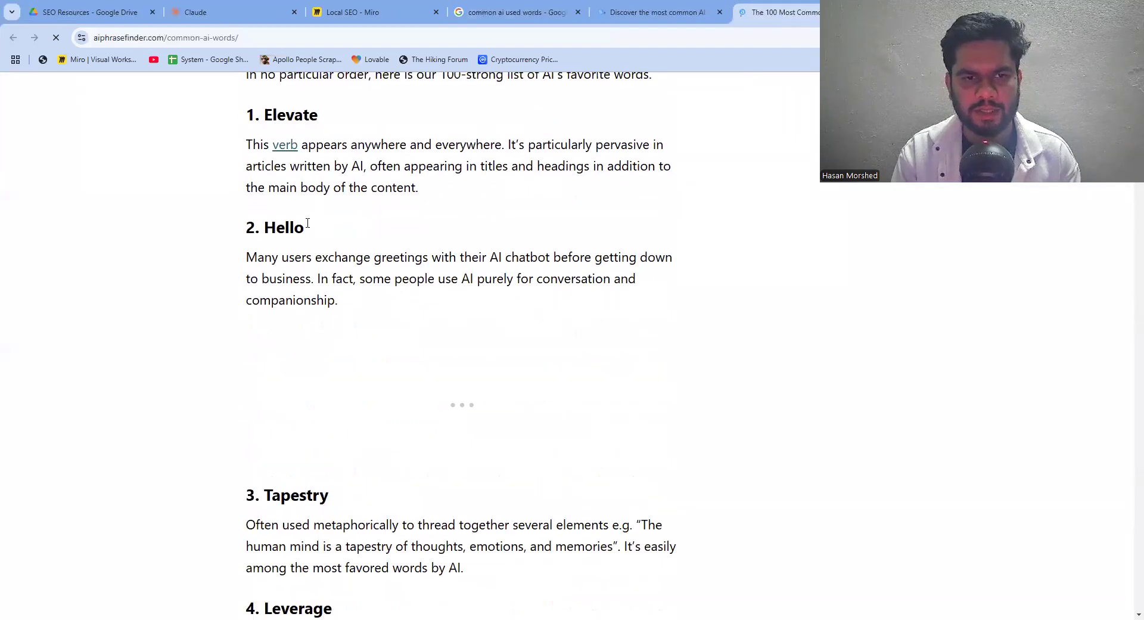
pyautogui.scroll(-4, 300, 375)
pyautogui.moveTo(328, 278); pyautogui.dragTo(263, 278)
pyautogui.scroll(-5, 301, 348)
pyautogui.scroll(-2, 301, 348)
pyautogui.moveTo(352, 186); pyautogui.dragTo(273, 188)
pyautogui.scroll(-2, 375, 423)
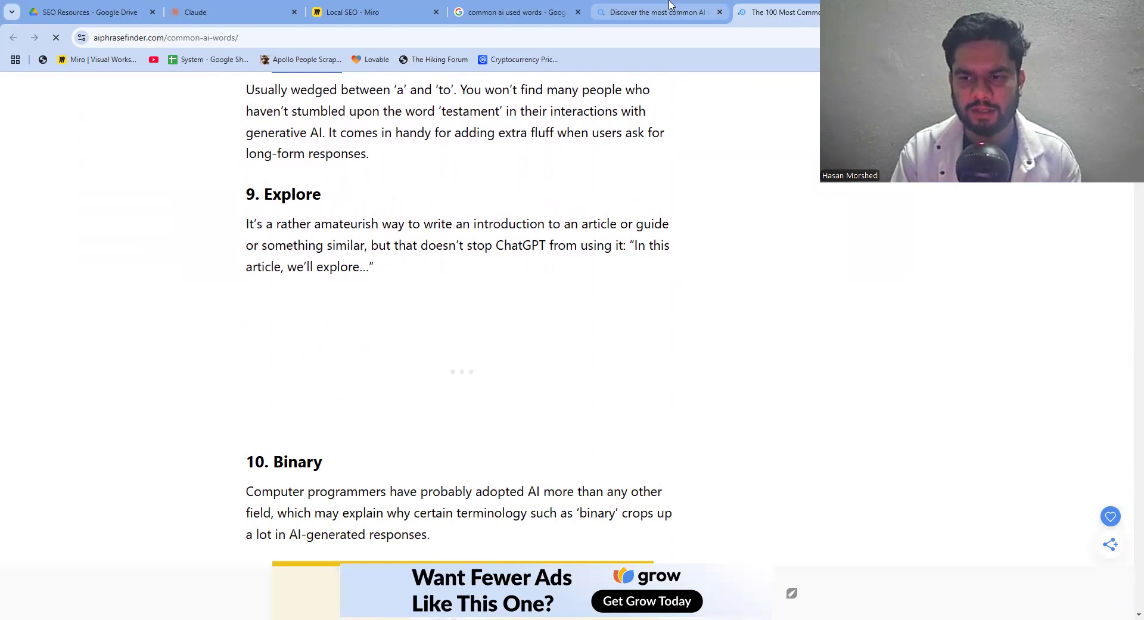
# - Switch back to the Local SEO board in Miro and finish editing the filler-text rectangle
pyautogui.hotkey('ctrl', 'shift', 'Tab')
pyautogui.click(513, 12)
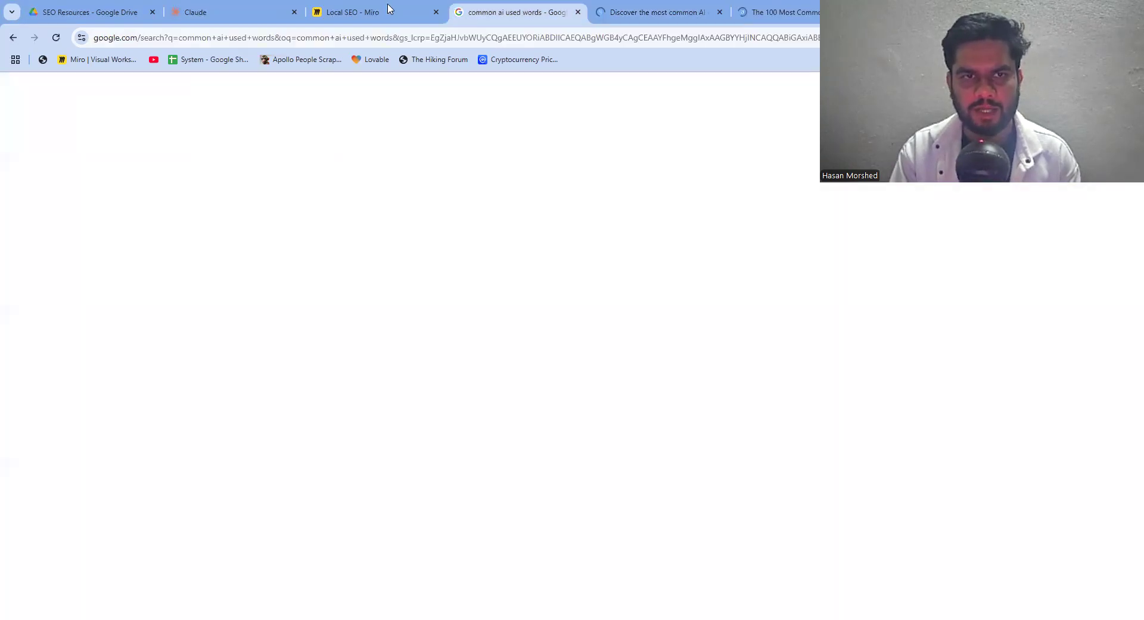
pyautogui.click(316, 9)
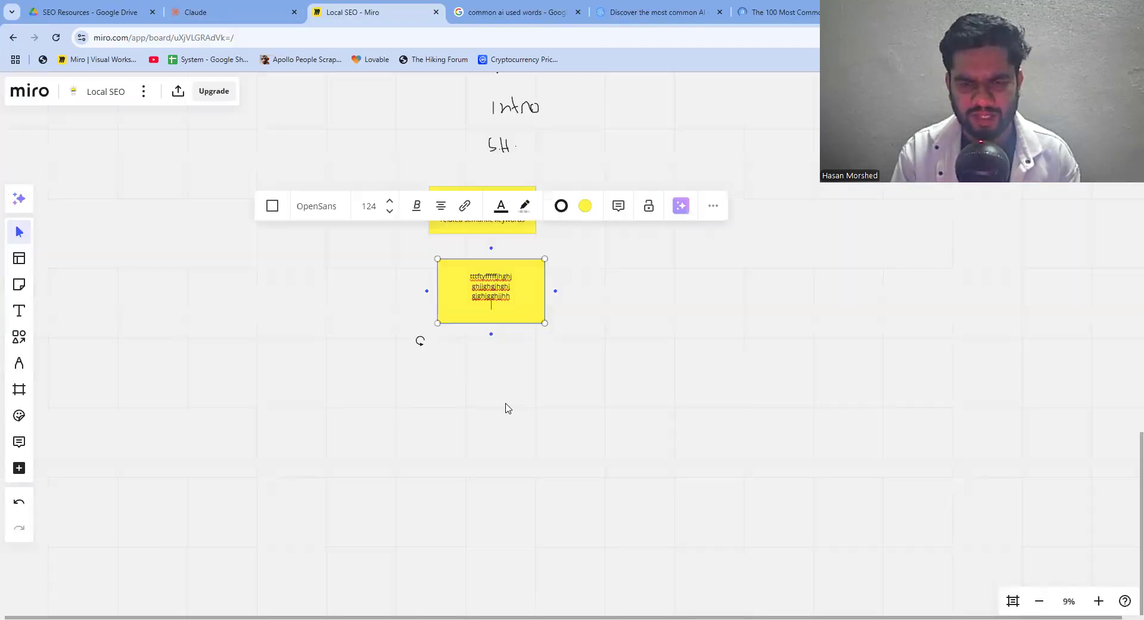
pyautogui.rightClick(484, 411)
pyautogui.click(465, 415)
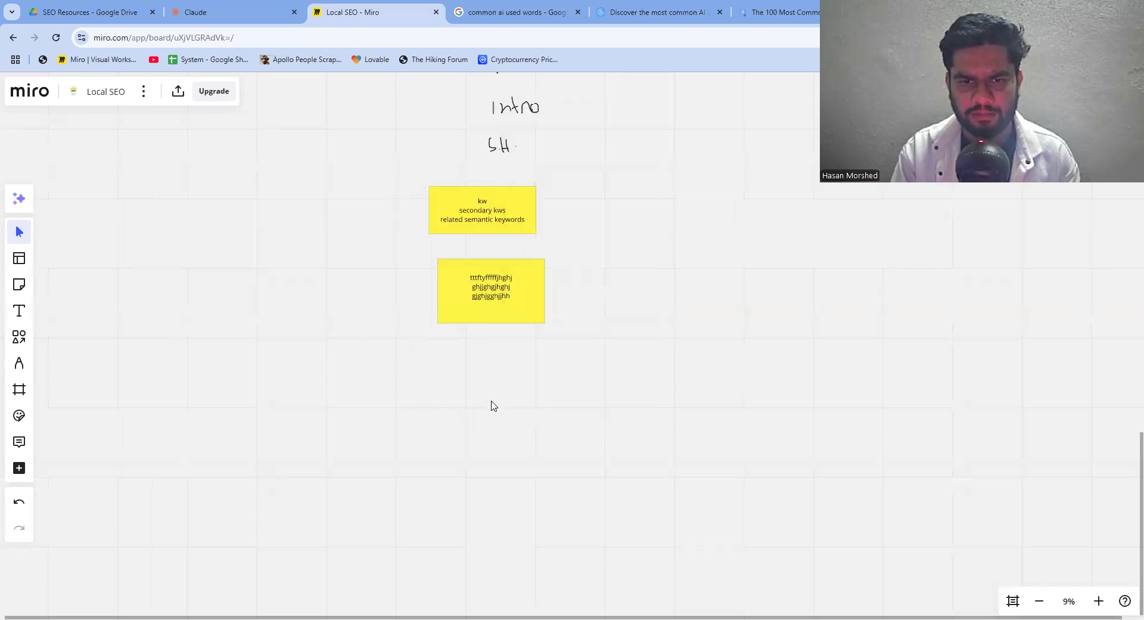
pyautogui.scroll(-1, 493, 403)
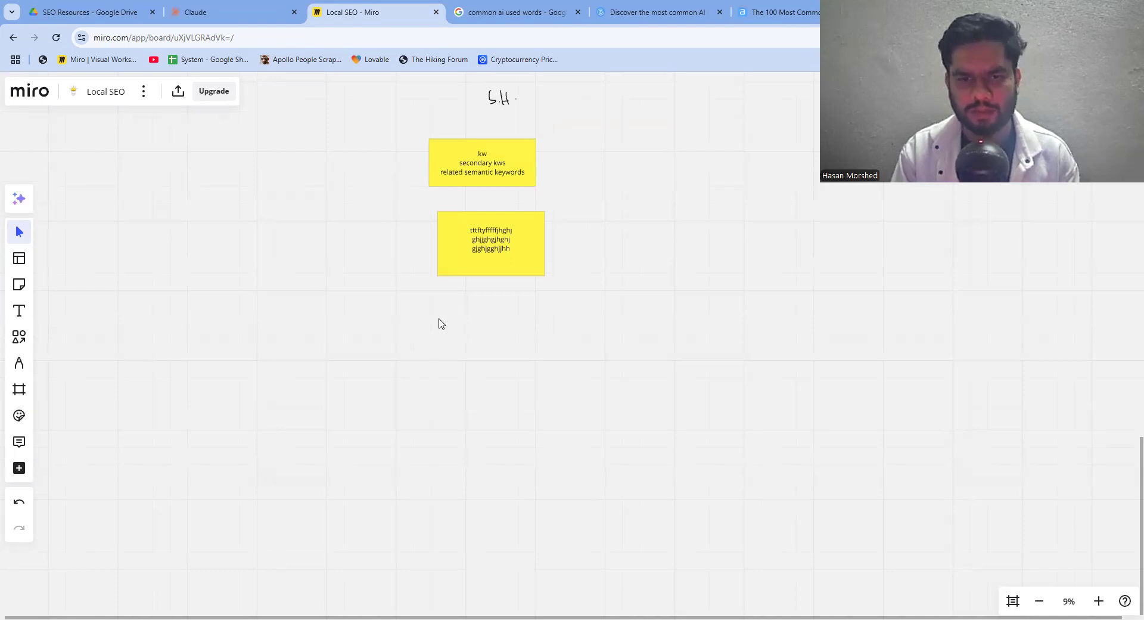
# - Draw a yellow rectangle below the filler-text box and label it "ai kws list"
pyautogui.click(18, 345)
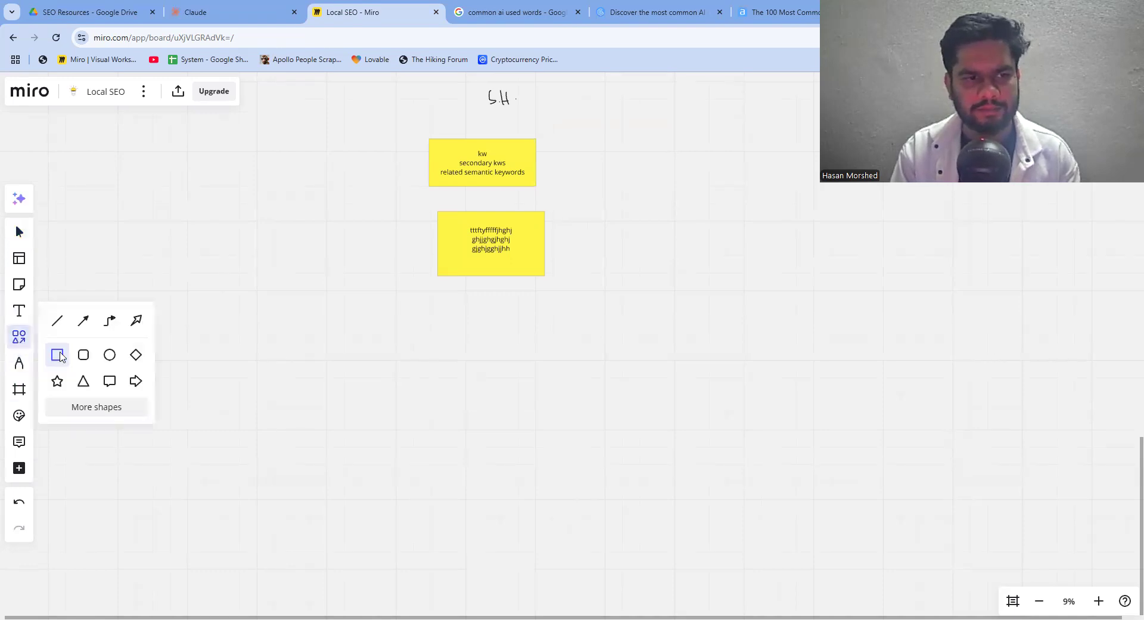
pyautogui.click(443, 324)
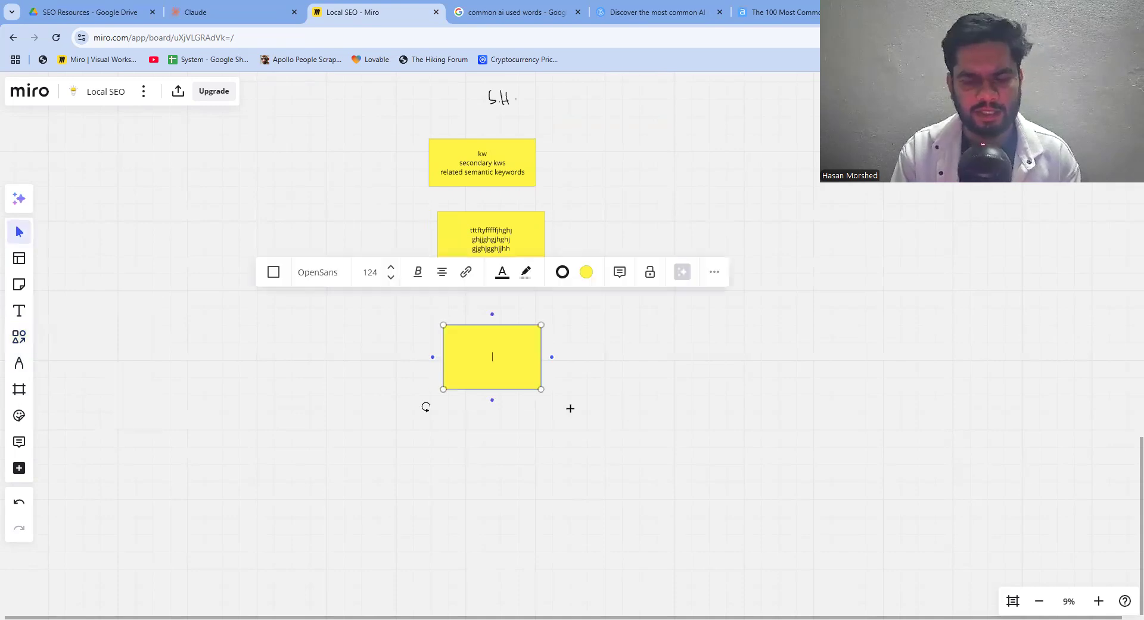
pyautogui.write('kws ')
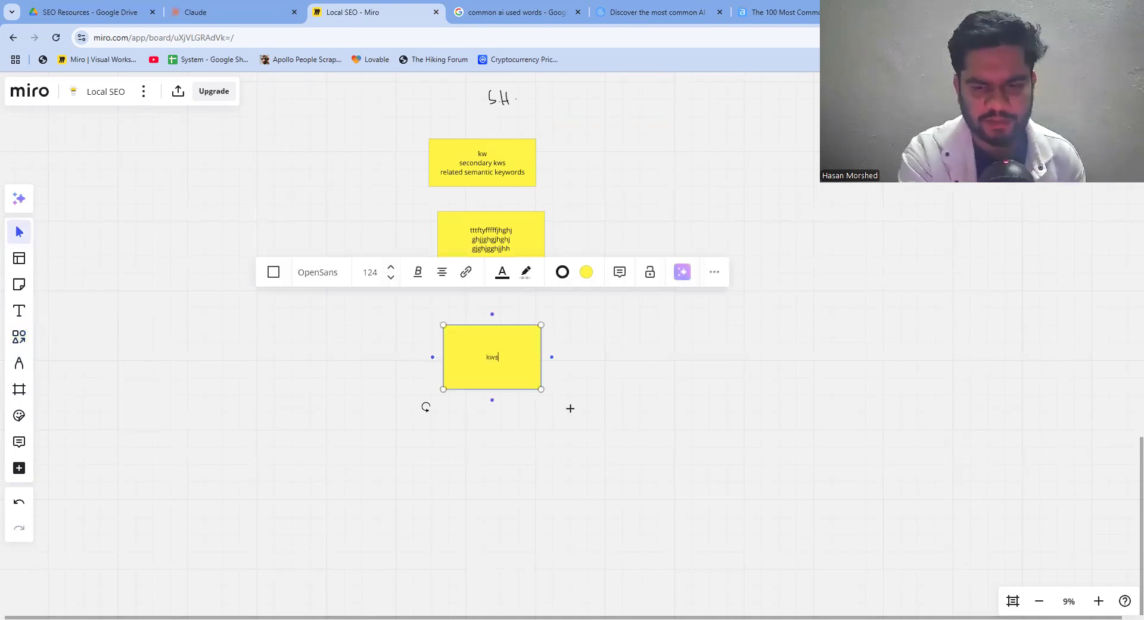
pyautogui.write('list')
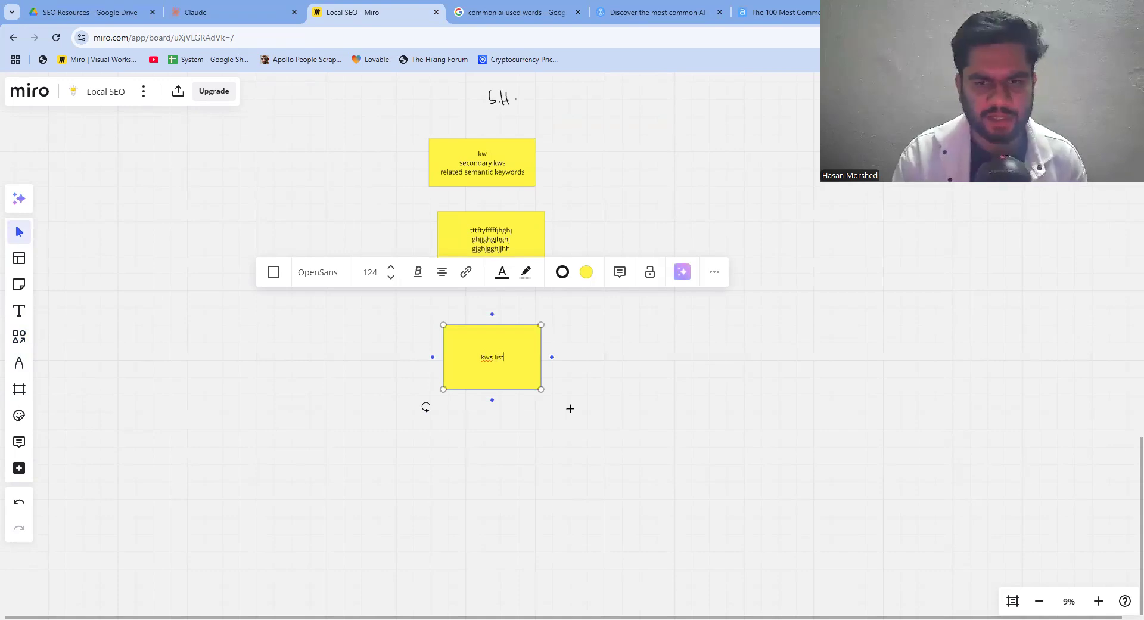
pyautogui.press('Home')
pyautogui.write('ai')
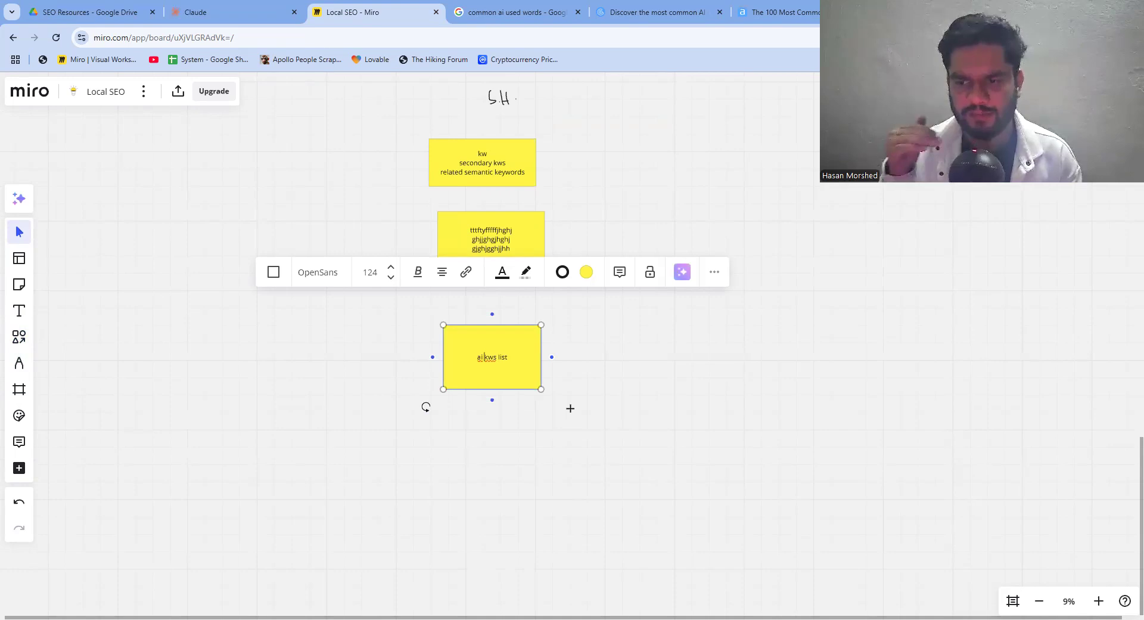
pyautogui.click(572, 444)
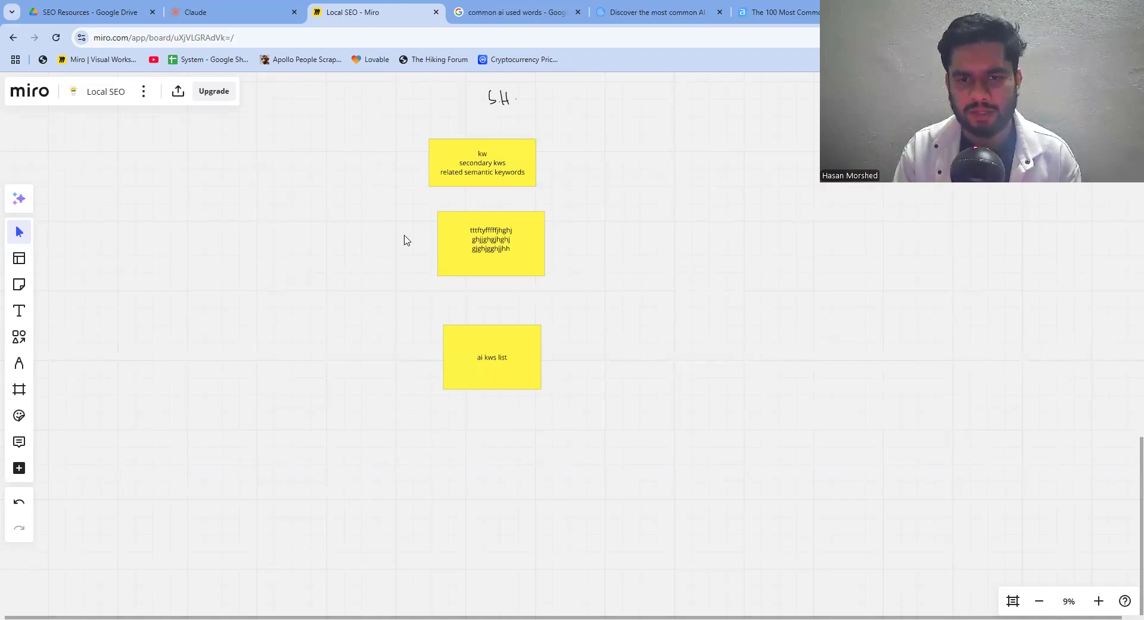
# - Draw another yellow rectangle below the "ai kws list" box and label it "perplexity"
pyautogui.rightClick(604, 221)
pyautogui.click(601, 223)
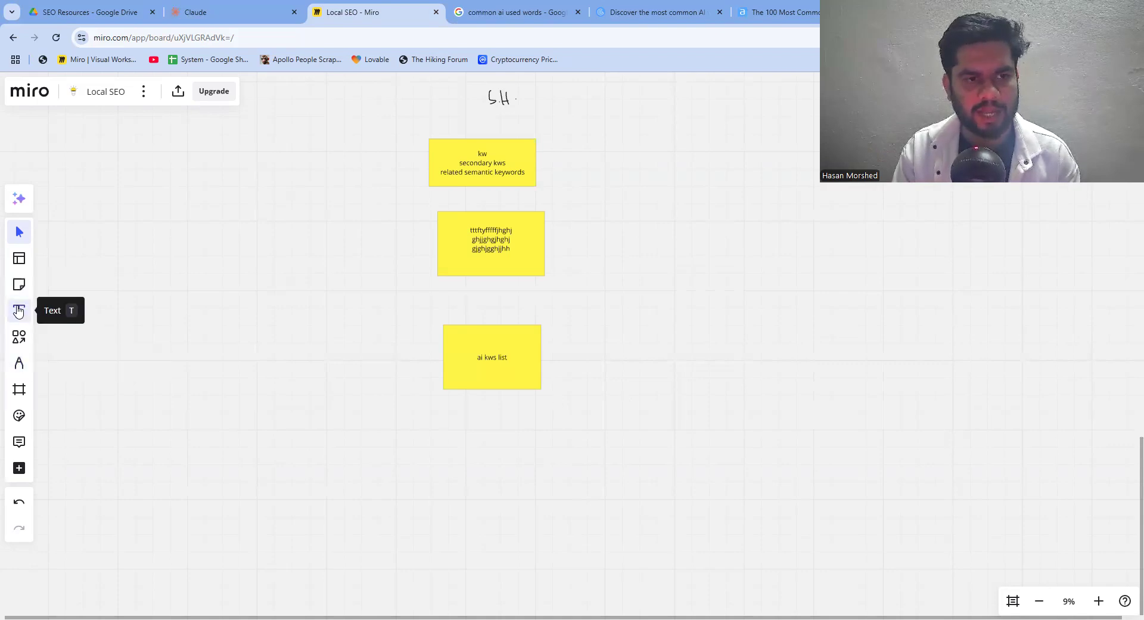
pyautogui.click(19, 337)
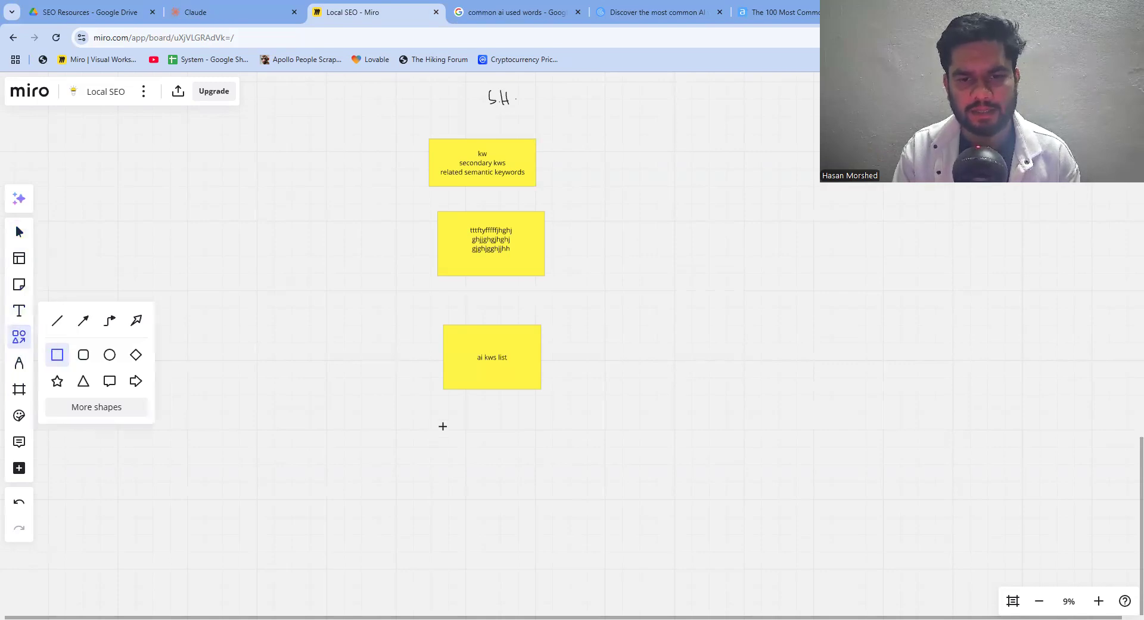
pyautogui.moveTo(532, 468); pyautogui.dragTo(560, 479)
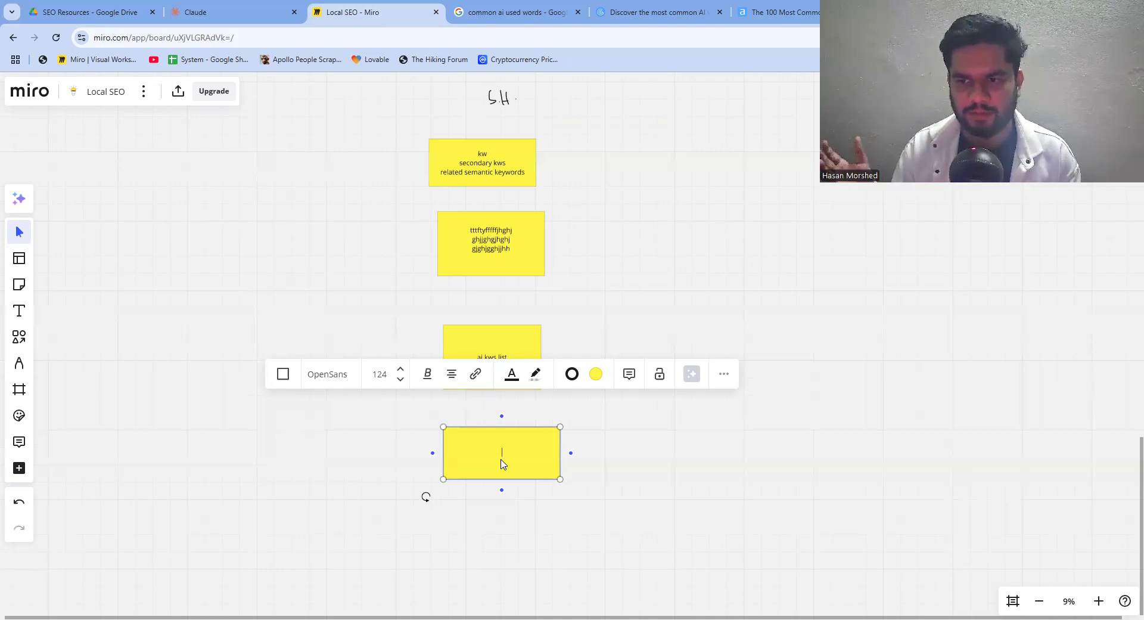
pyautogui.click(502, 464)
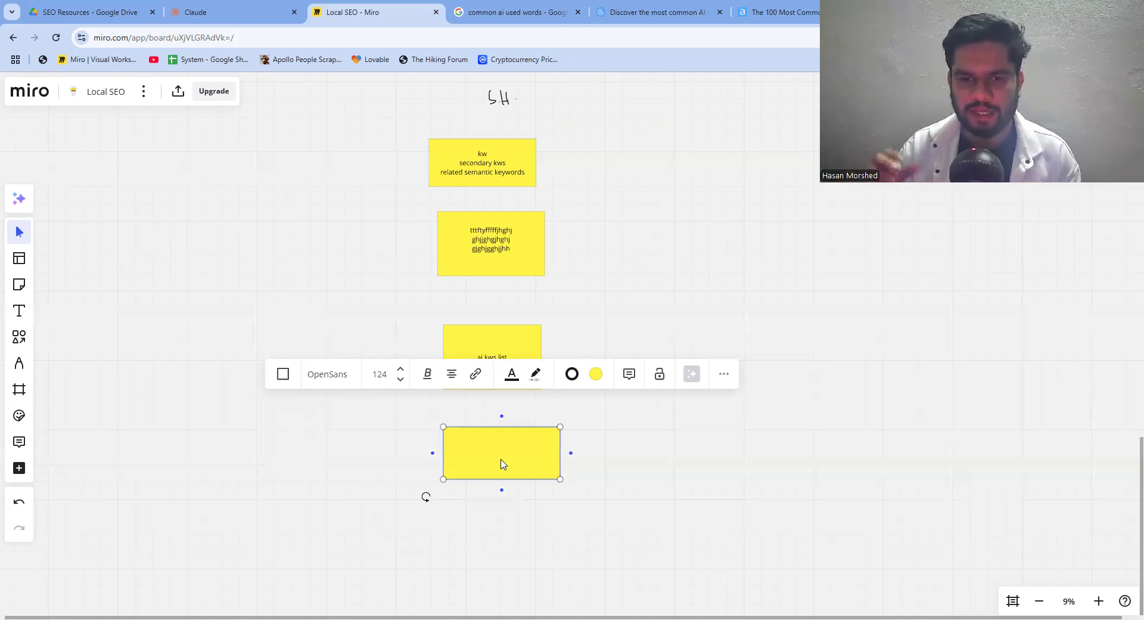
pyautogui.scroll(1, 502, 464)
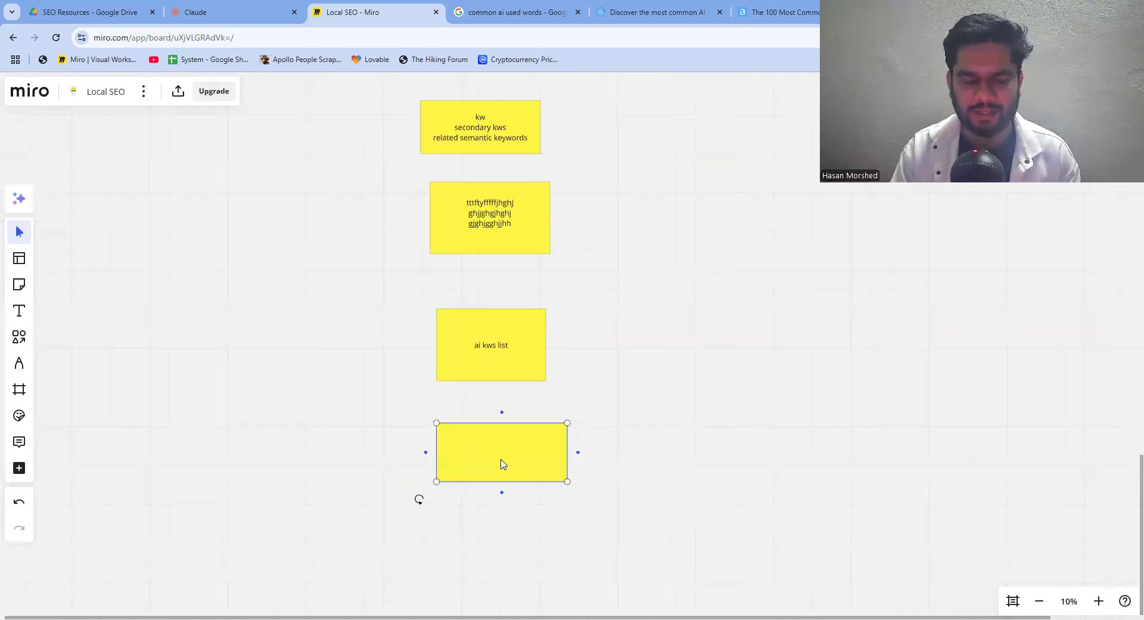
pyautogui.write('Pr')
pyautogui.write('rplex')
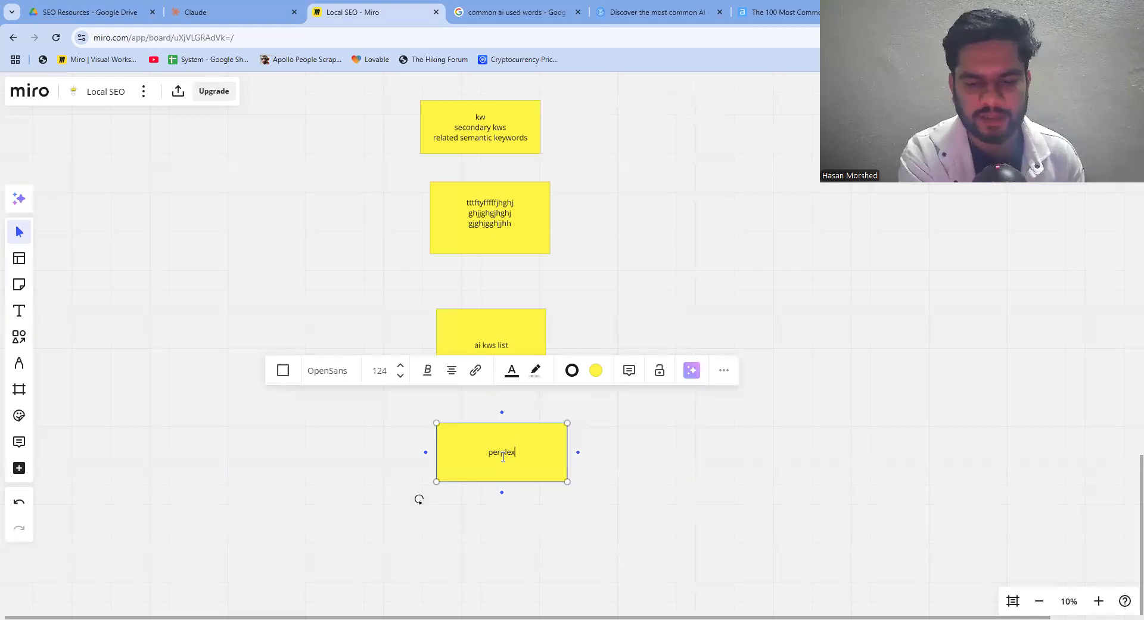
pyautogui.write('ity')
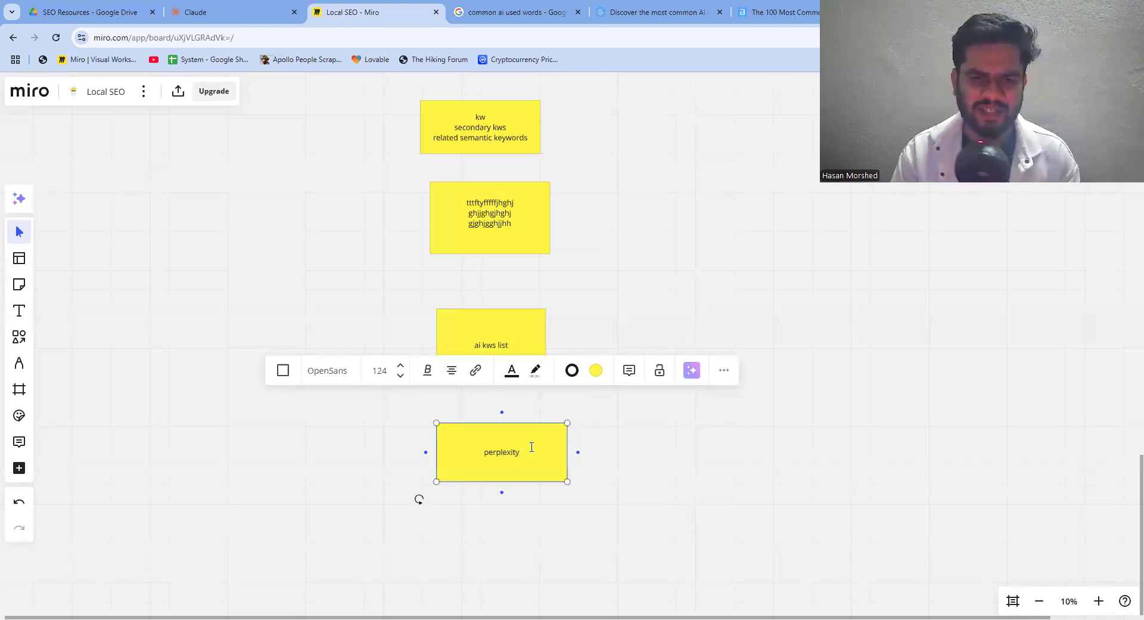
pyautogui.click(682, 508)
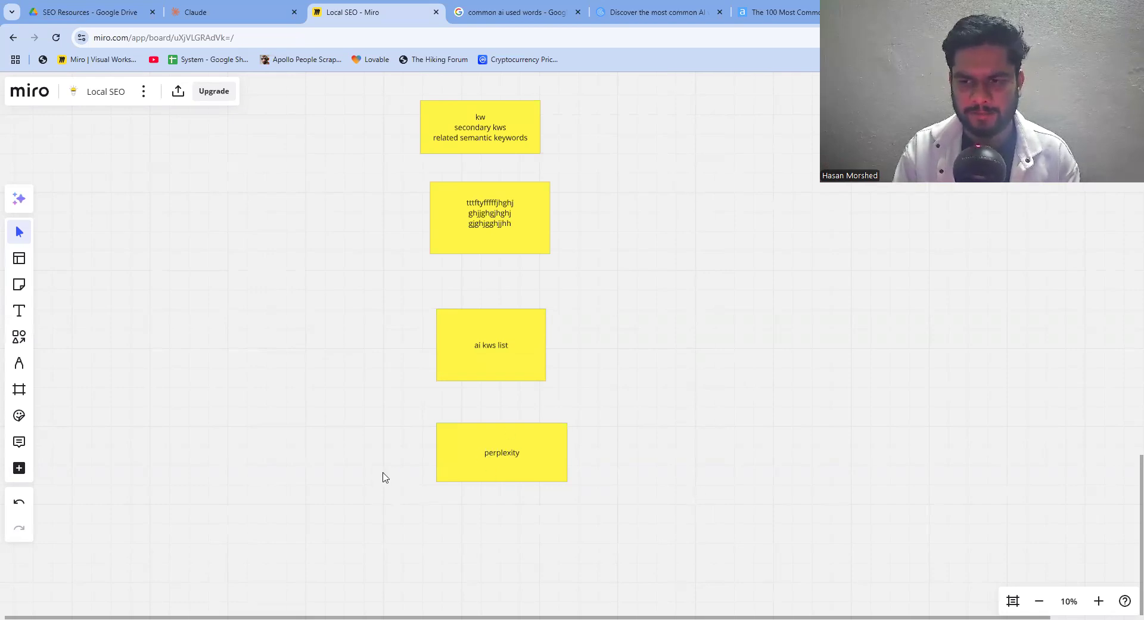
pyautogui.moveTo(390, 476); pyautogui.dragTo(396, 445)
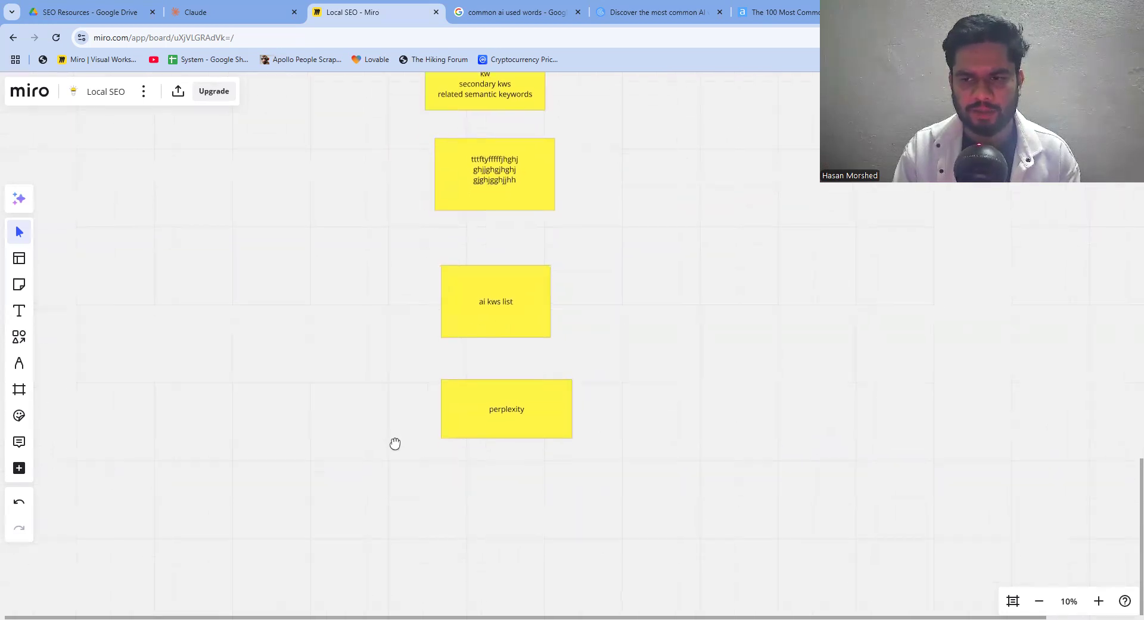
pyautogui.moveTo(398, 406); pyautogui.dragTo(396, 452)
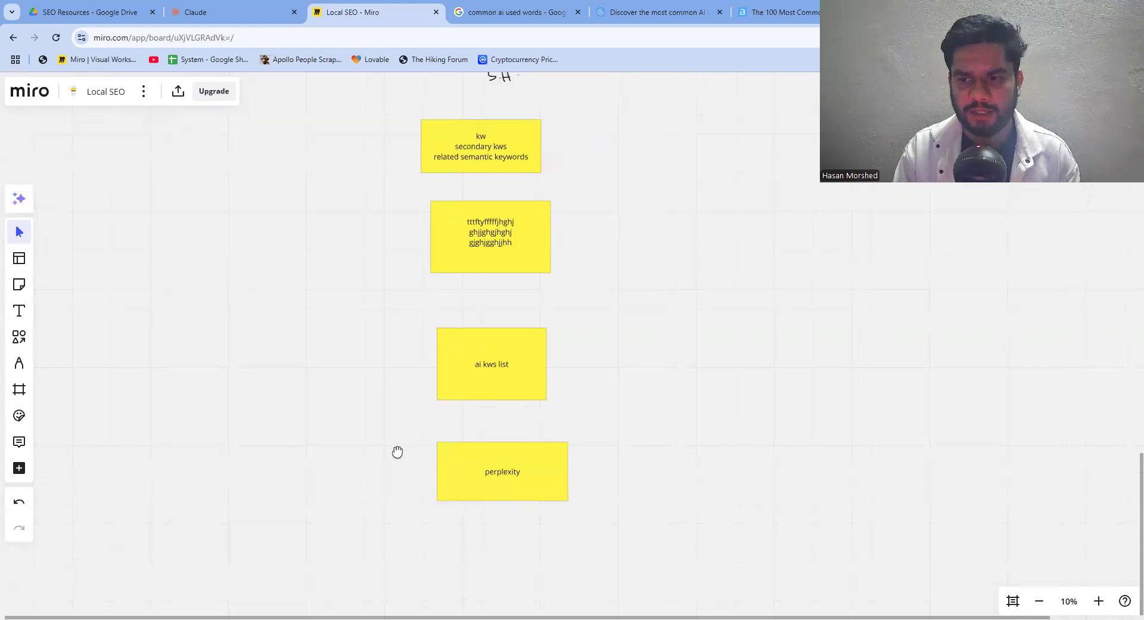